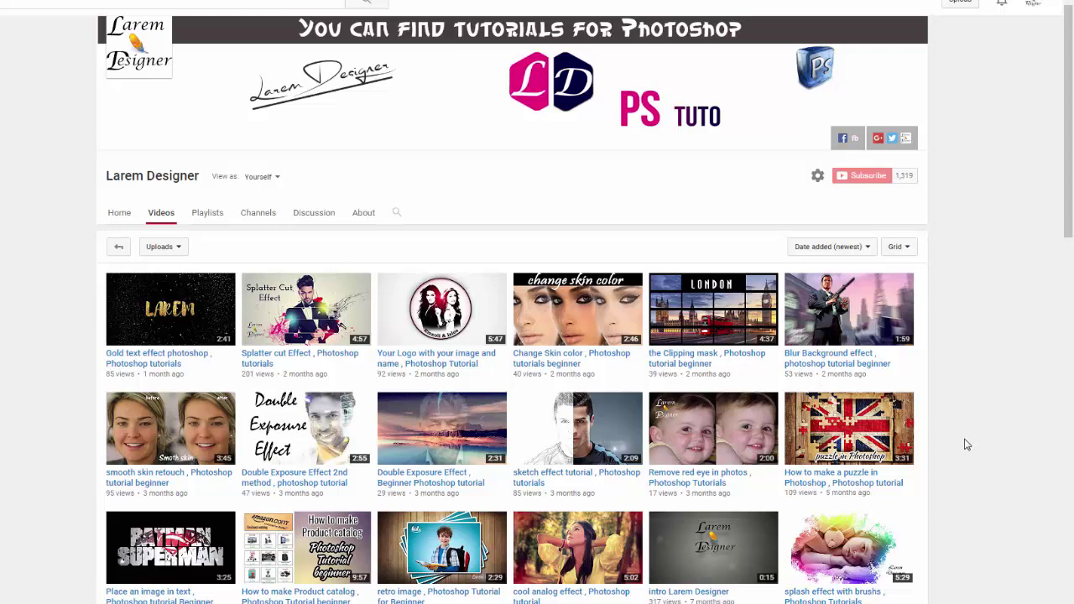
# - Place the FcF2xMV blue texture from Téléchargements as an embedded layer over the canvas
pyautogui.moveTo(1071, 172); pyautogui.dragTo(1072, 327)
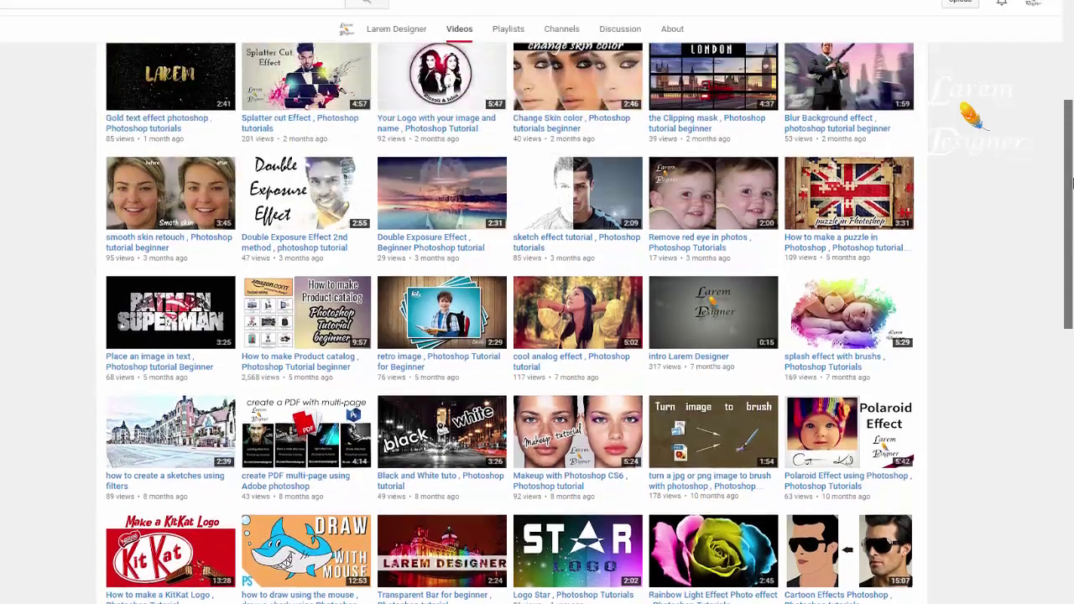
pyautogui.moveTo(1071, 182); pyautogui.dragTo(1071, 174)
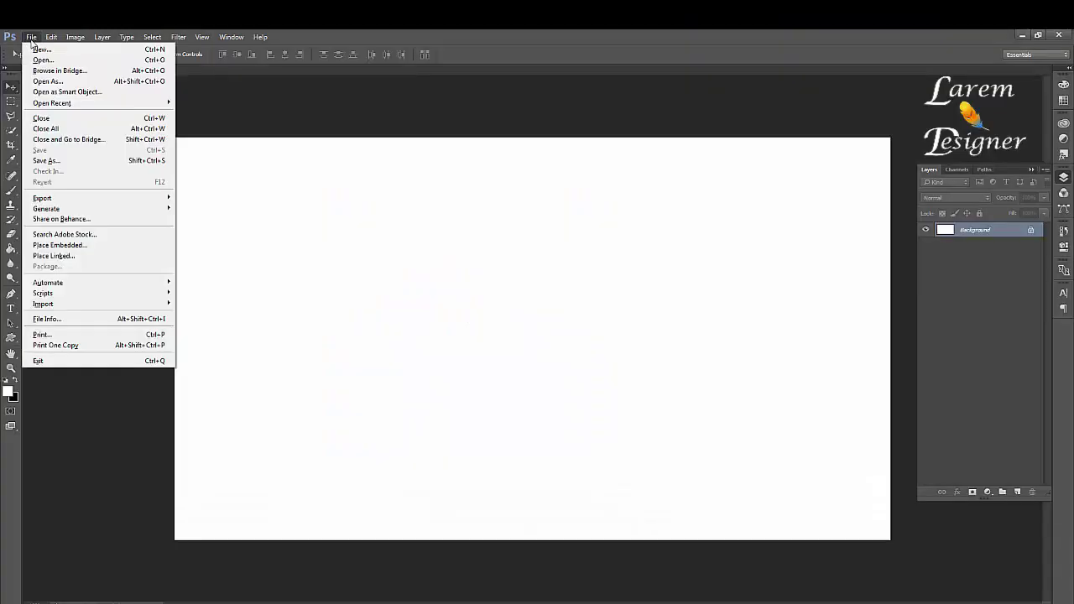
pyautogui.click(31, 39)
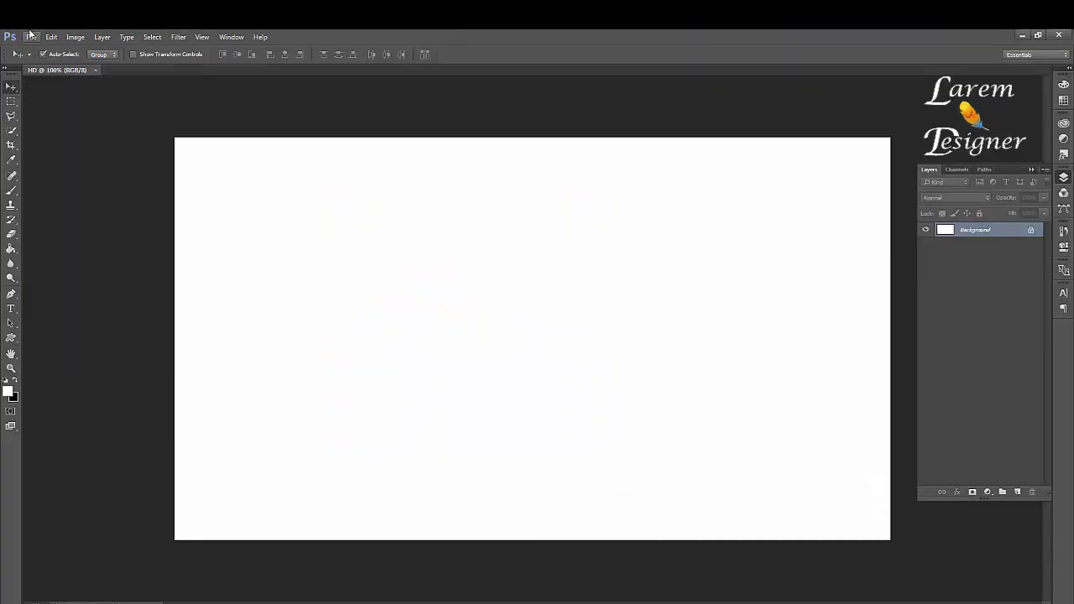
pyautogui.click(33, 34)
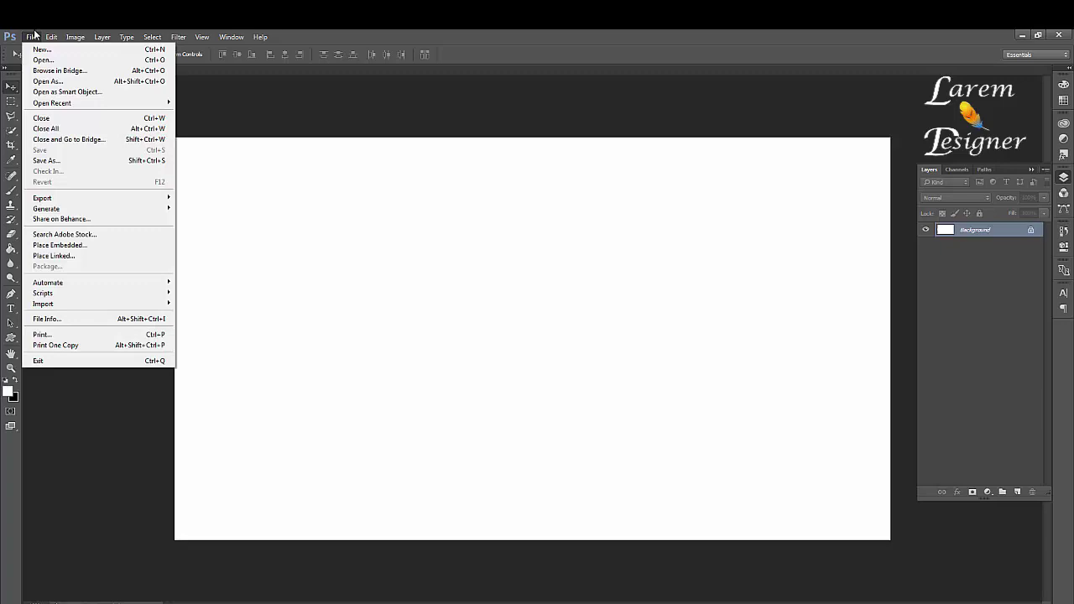
pyautogui.click(69, 247)
pyautogui.click(35, 132)
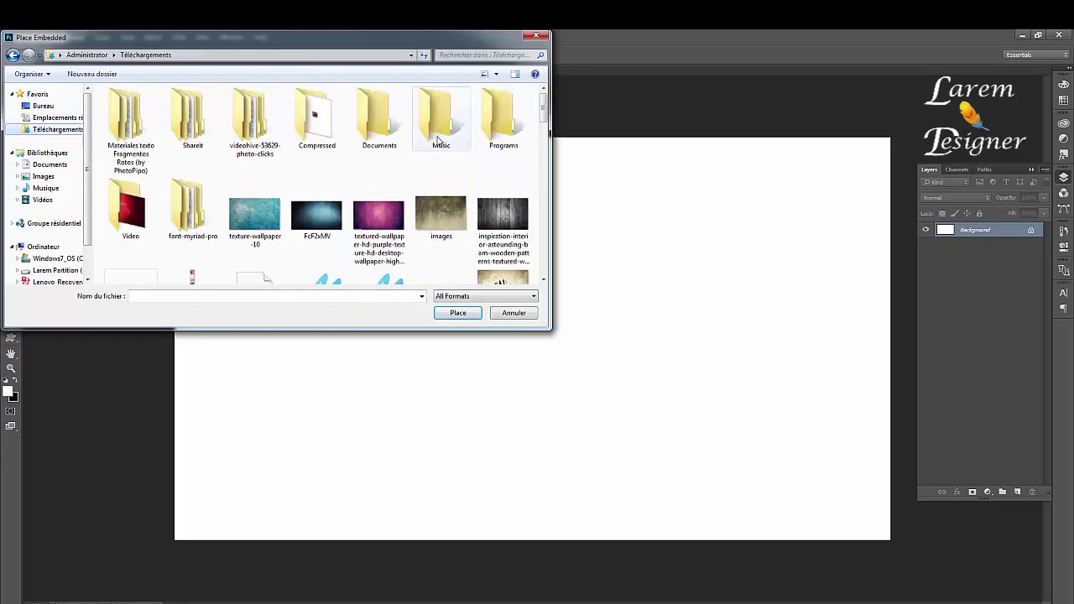
pyautogui.doubleClick(317, 209)
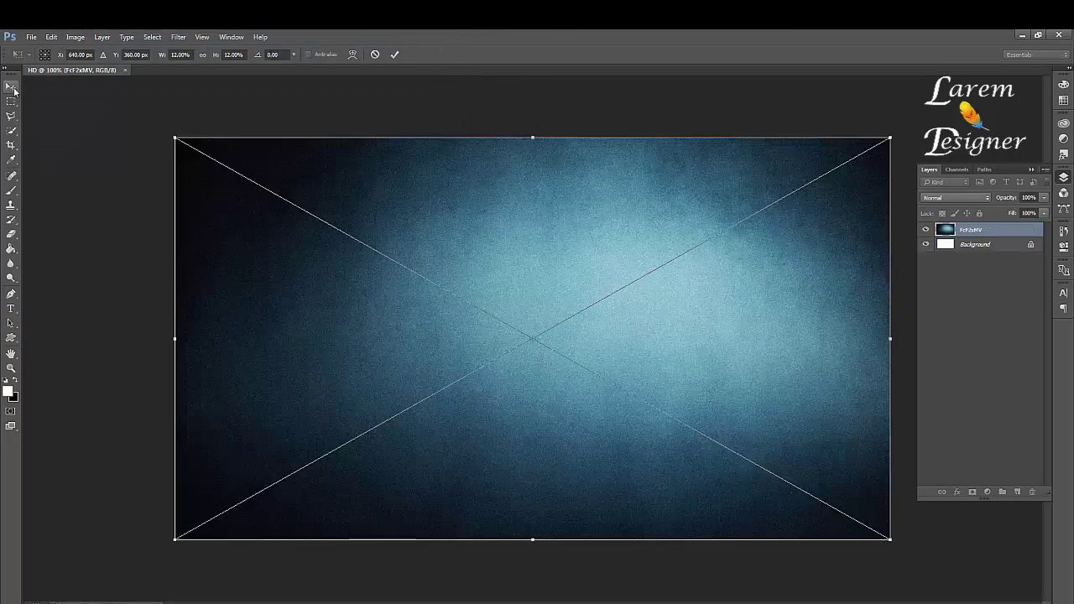
# - Commit the placed texture, then add a new layer and fill it solid black
pyautogui.press('v')
pyautogui.click(469, 255)
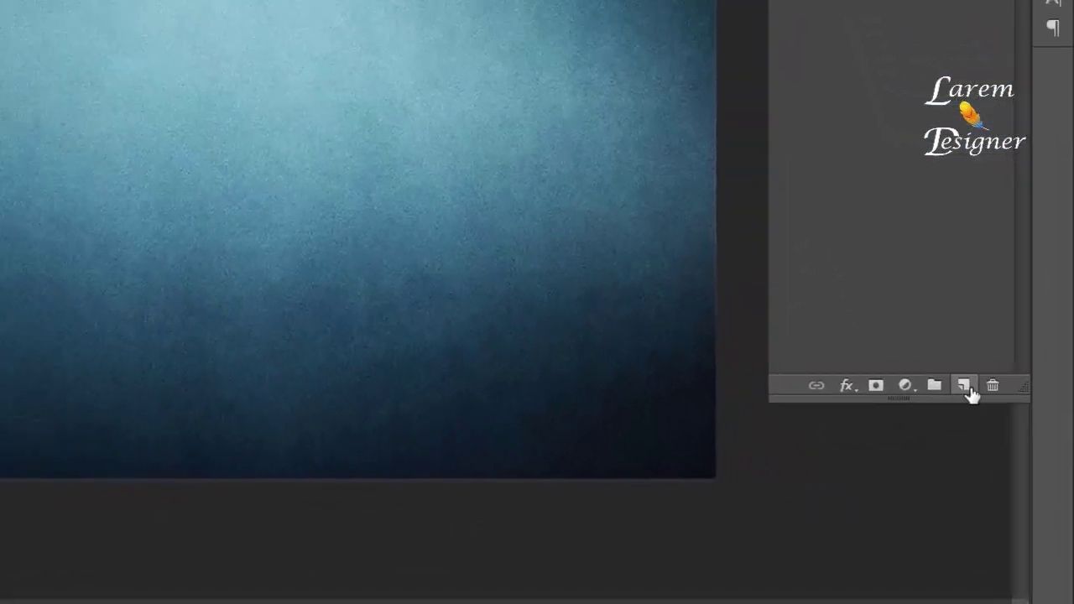
pyautogui.click(965, 385)
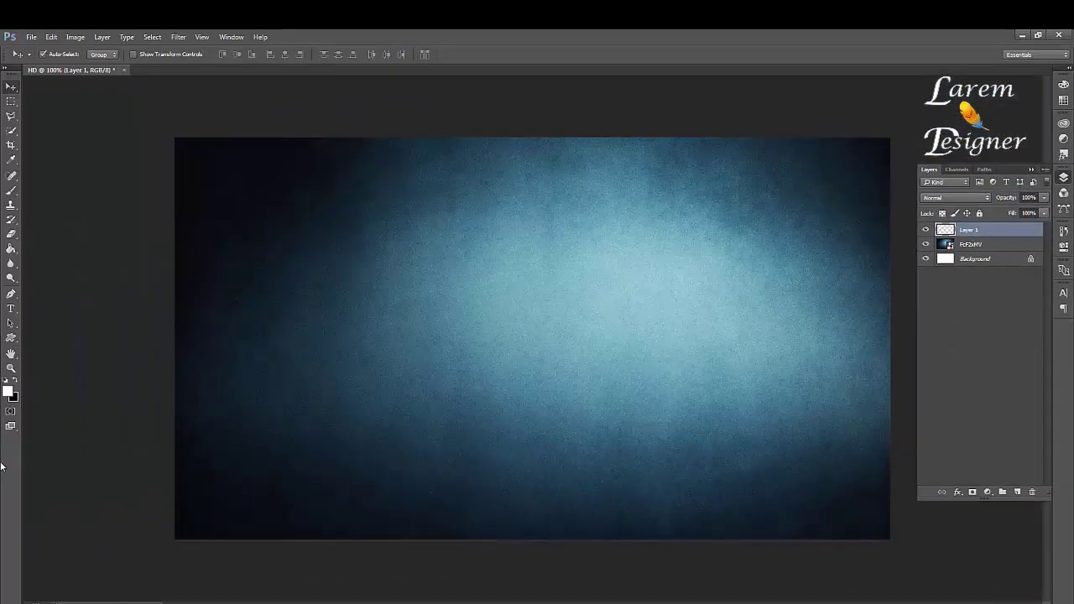
pyautogui.click(14, 382)
pyautogui.click(11, 248)
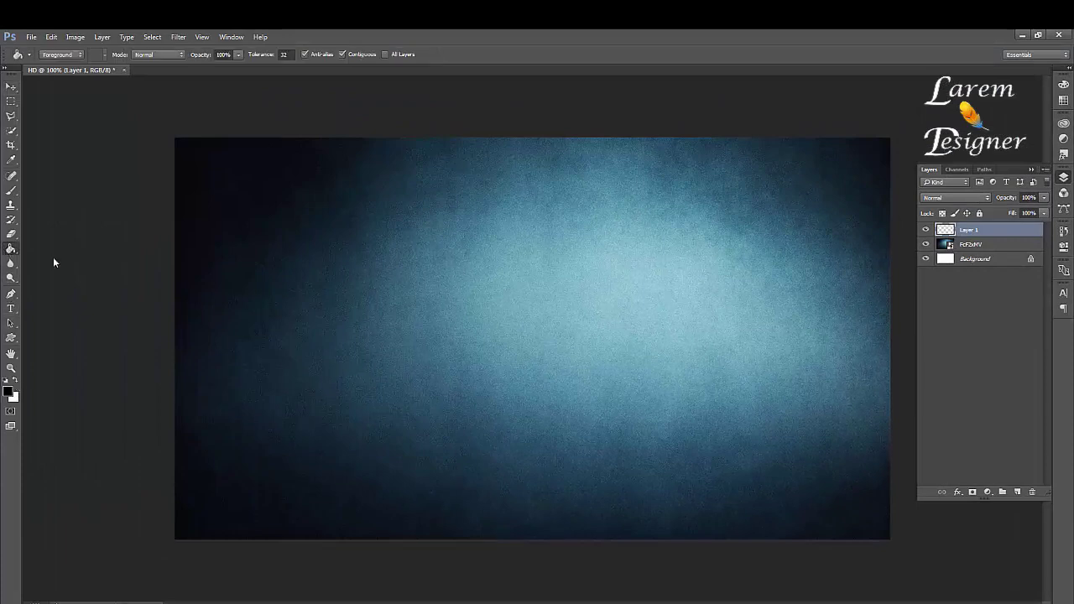
pyautogui.click(529, 285)
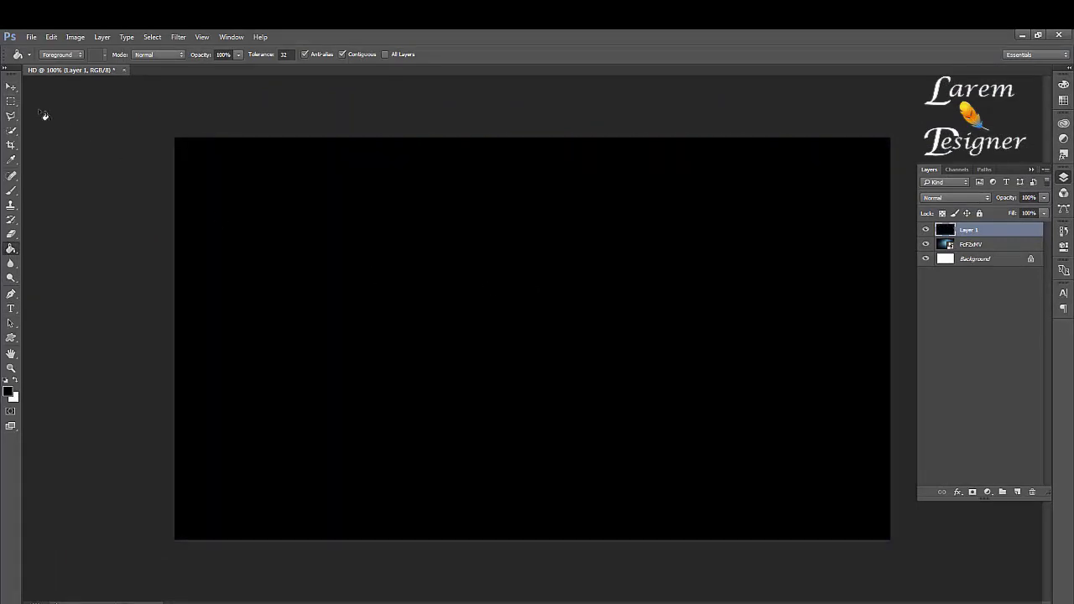
# - Select the Type tool and set its text colour to white
pyautogui.click(11, 87)
pyautogui.click(11, 312)
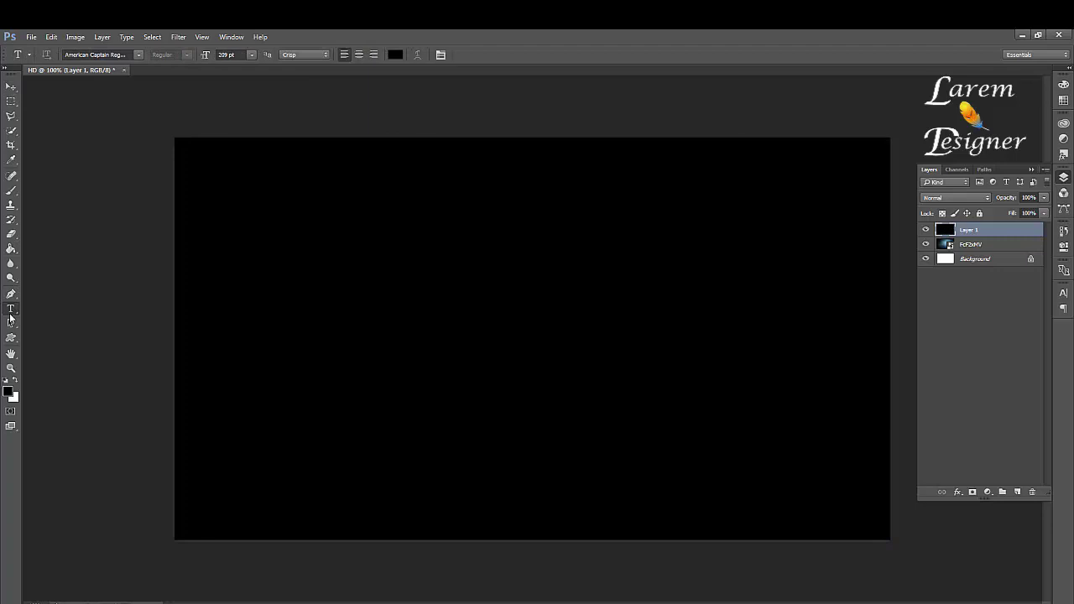
pyautogui.click(395, 54)
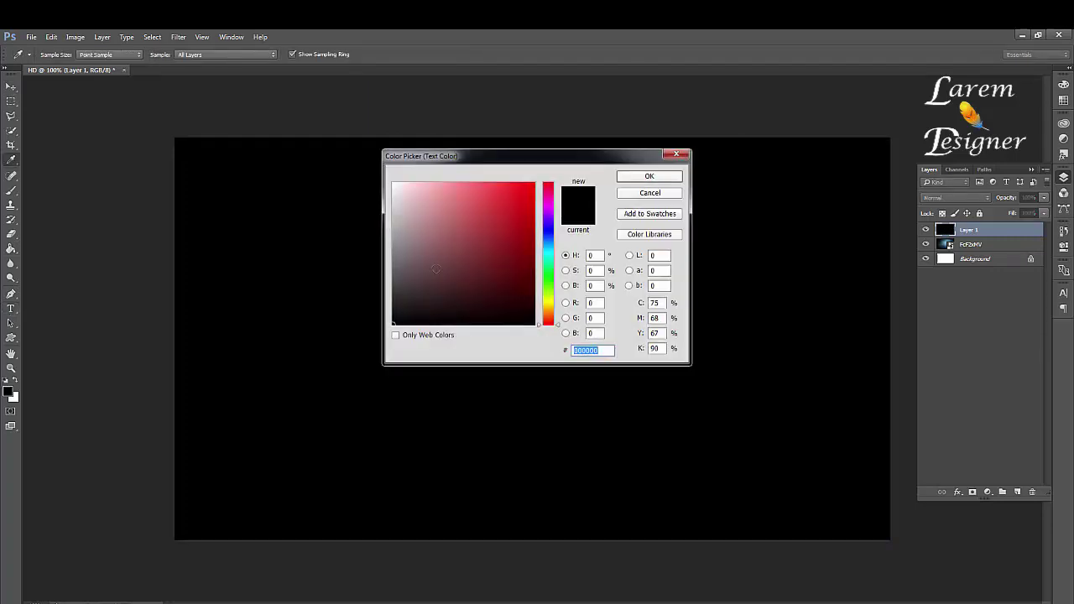
pyautogui.click(395, 183)
# - Type the word LAREM in white on the canvas using the American Captain font
pyautogui.click(653, 177)
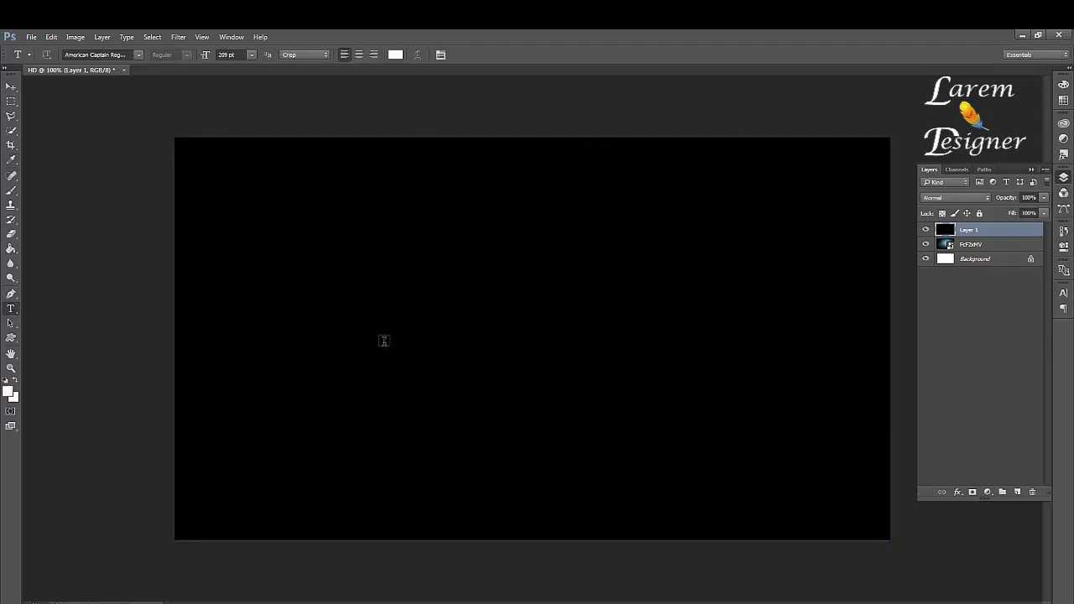
pyautogui.click(383, 328)
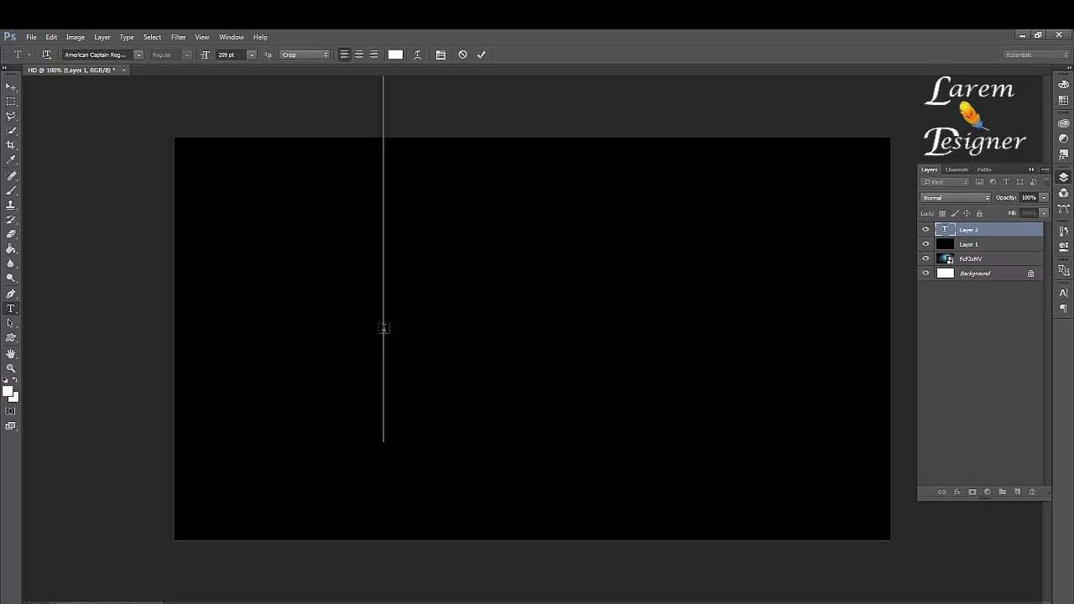
pyautogui.write('LAREM')
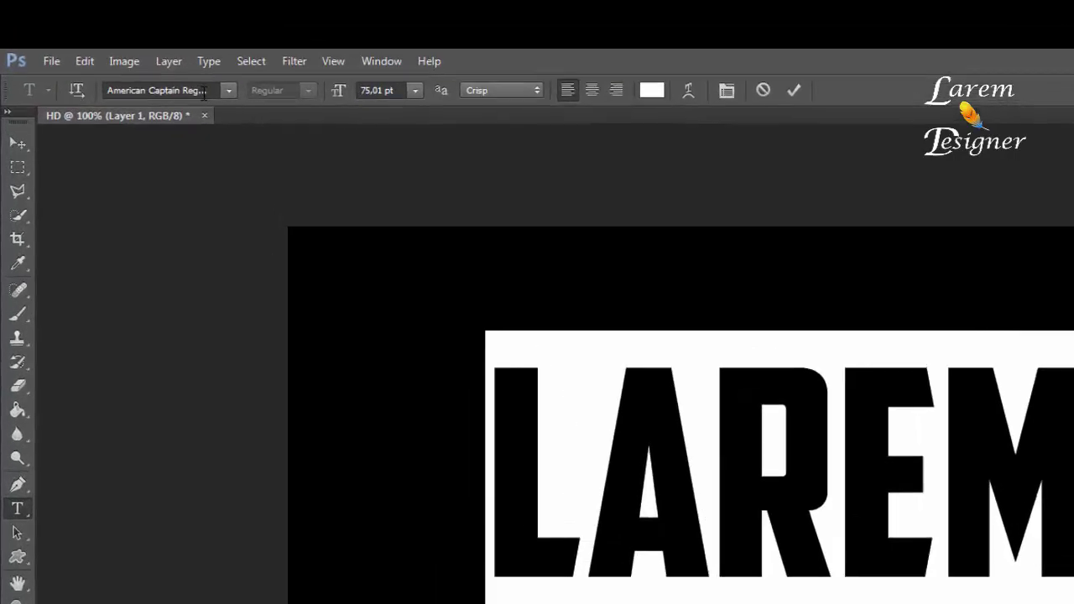
pyautogui.click(125, 56)
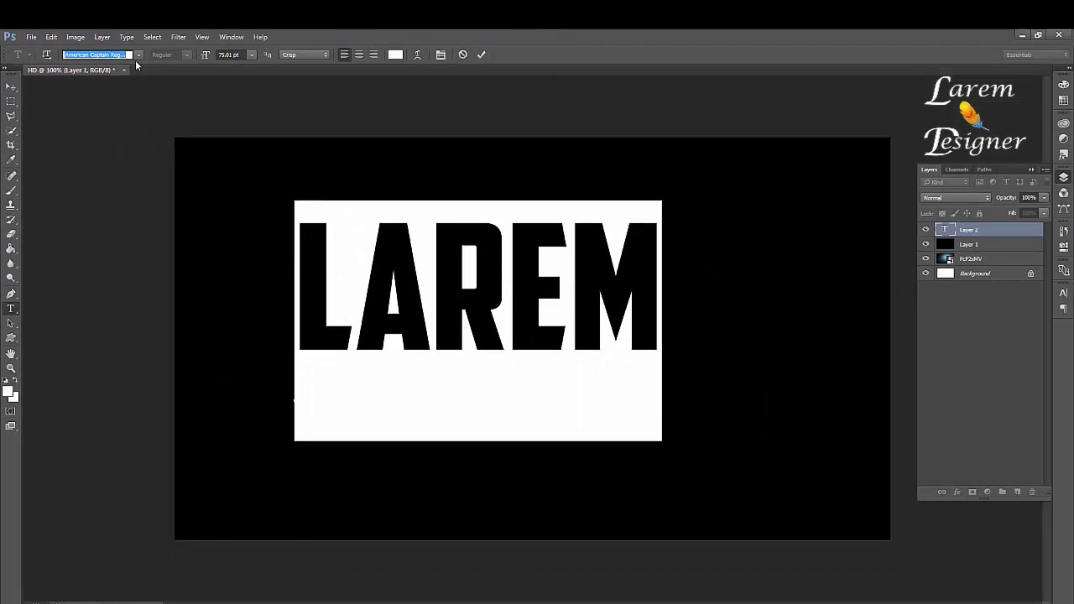
pyautogui.click(11, 86)
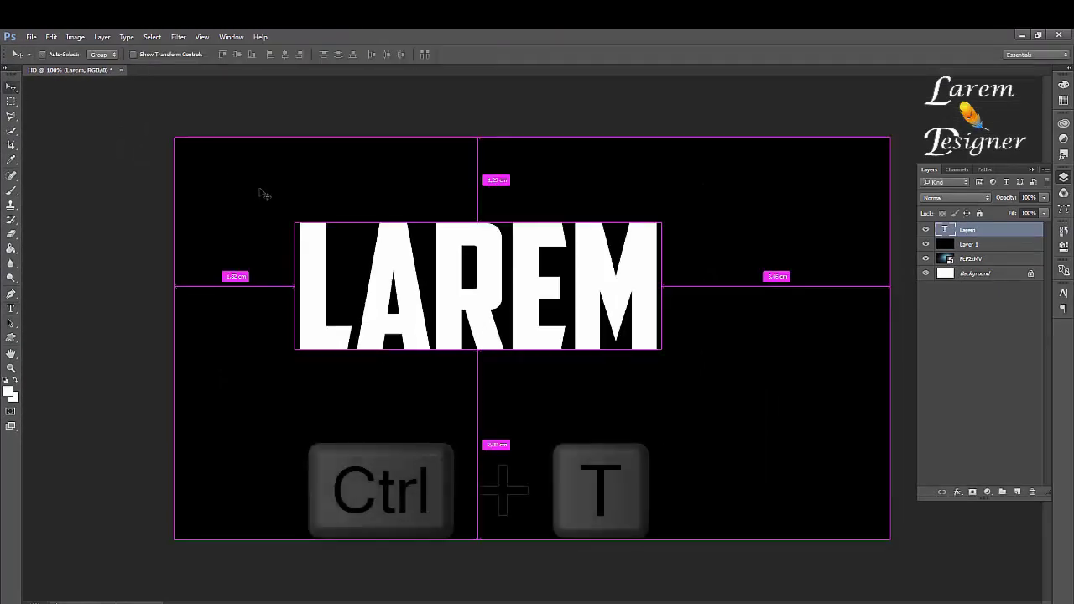
# - Scale LAREM up to roughly 111% × 116% and centre it on the canvas
pyautogui.hotkey('ctrl', 't')
pyautogui.moveTo(573, 296); pyautogui.dragTo(645, 404)
pyautogui.moveTo(609, 311); pyautogui.dragTo(707, 356)
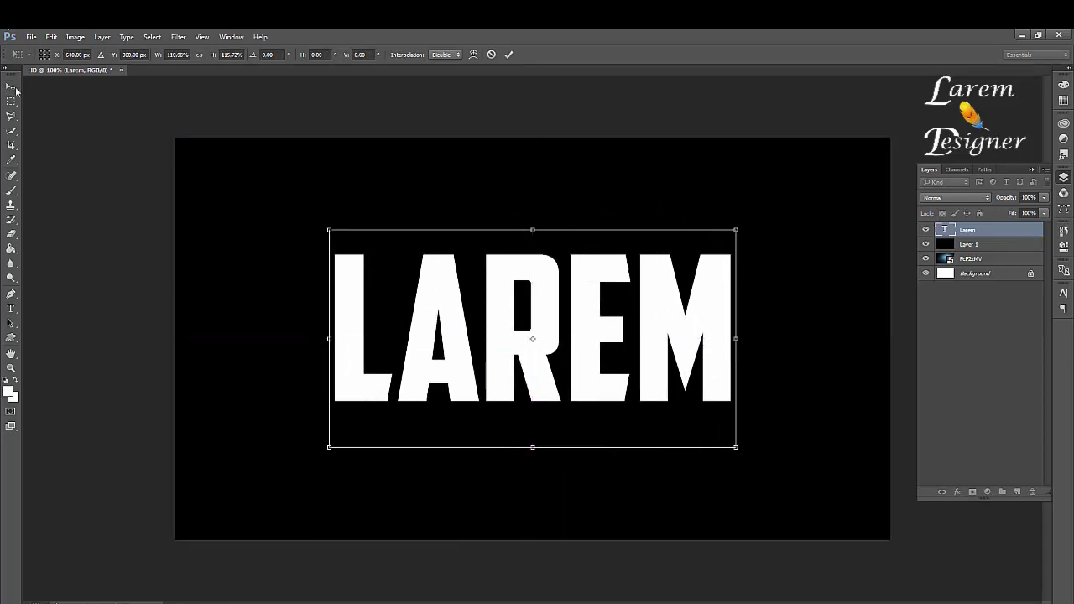
pyautogui.click(509, 55)
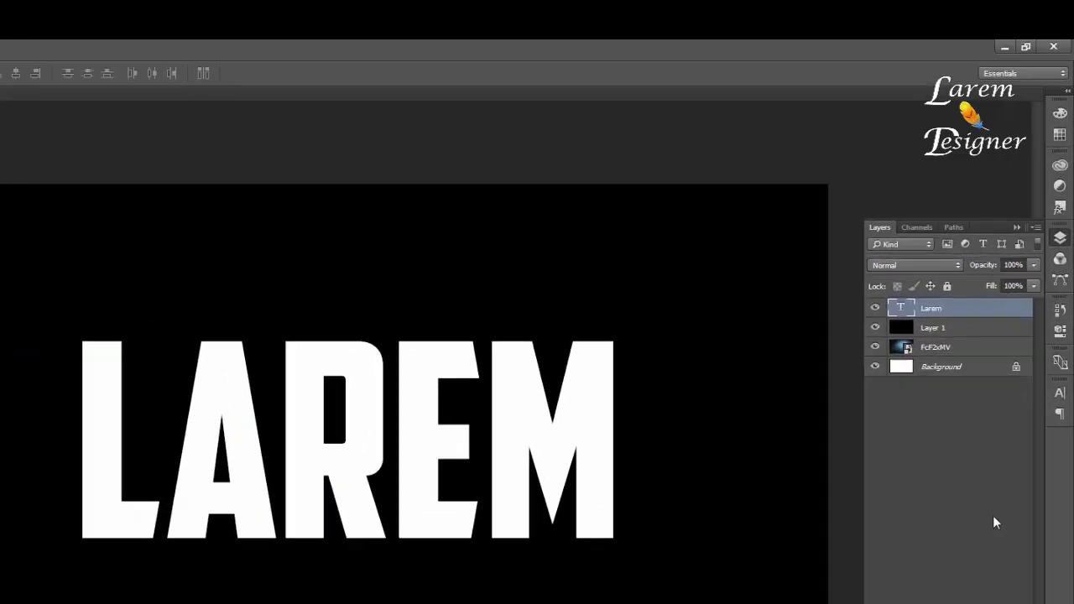
# - Rasterize the LAREM text layer and switch to the Polygonal Lasso tool
pyautogui.rightClick(961, 324)
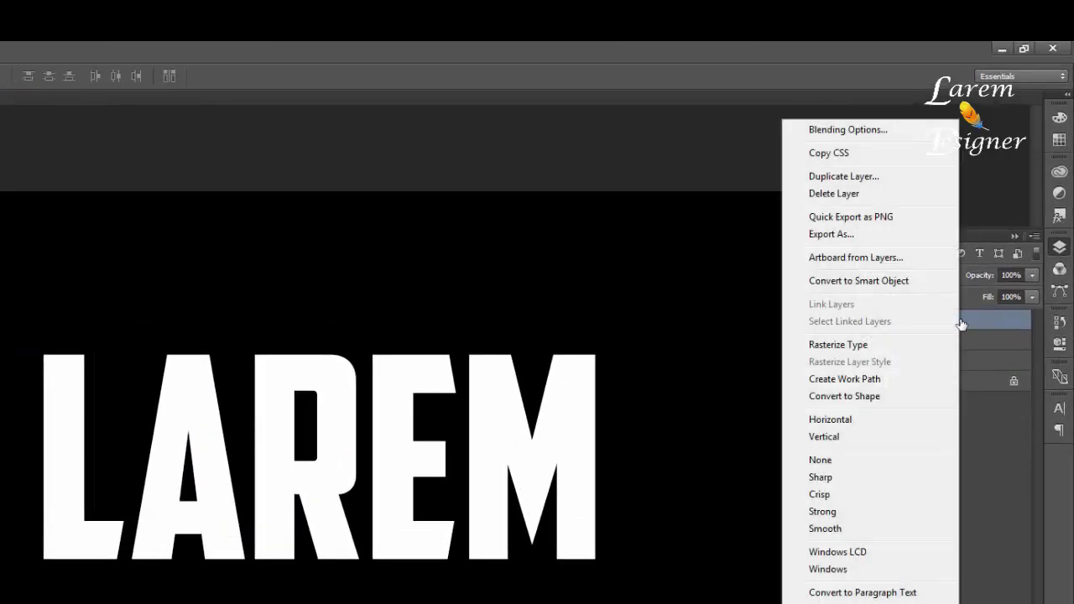
pyautogui.click(848, 353)
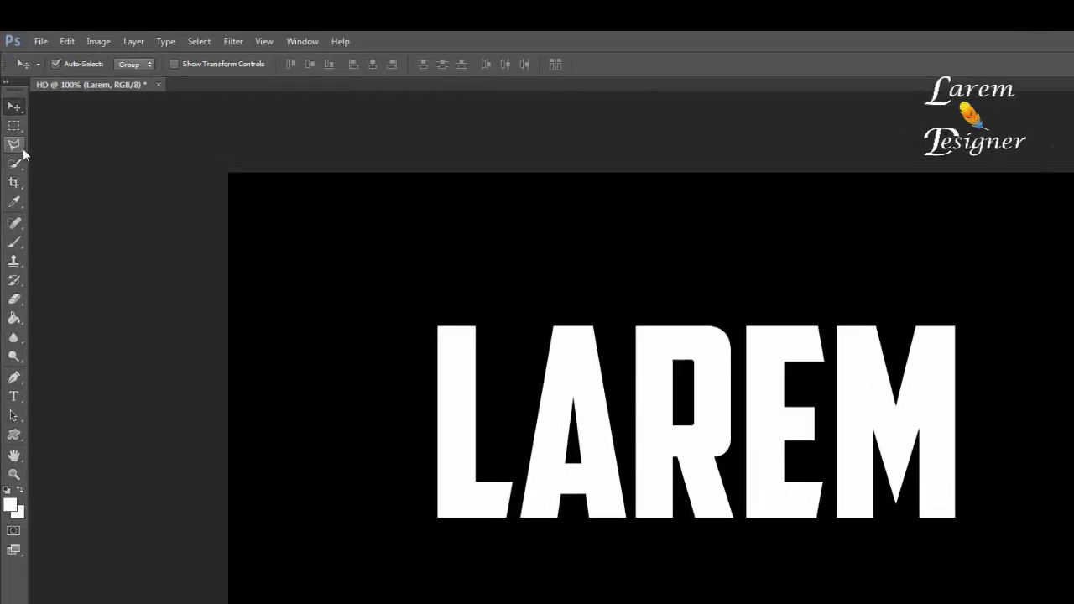
pyautogui.click(20, 149)
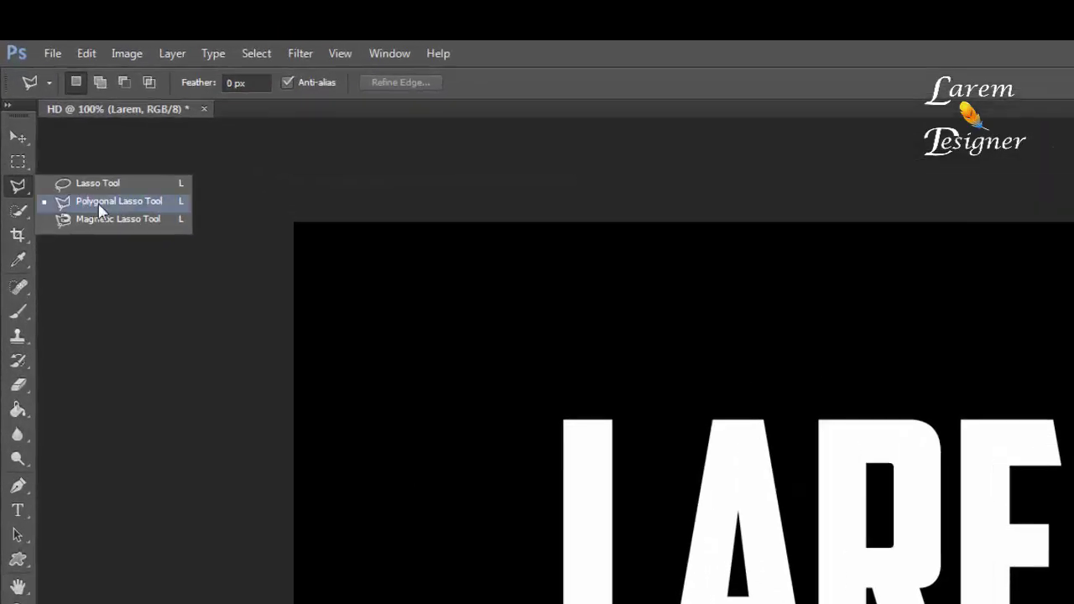
pyautogui.click(99, 205)
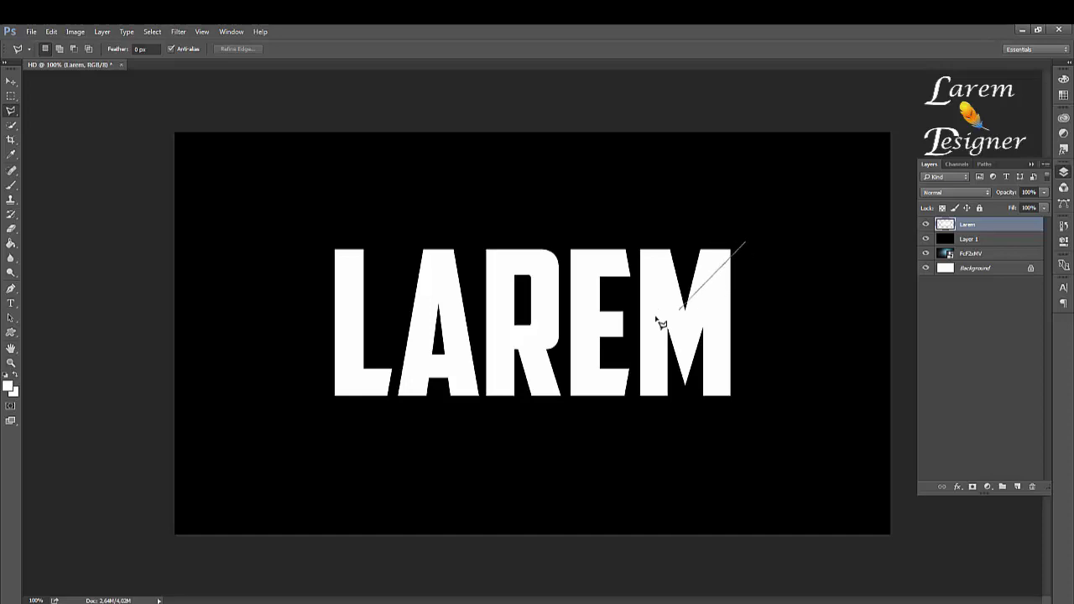
# - Cut two shards from the M onto Layers 2 and 3 via Layer Via Cut
pyautogui.click(635, 222)
pyautogui.click(748, 245)
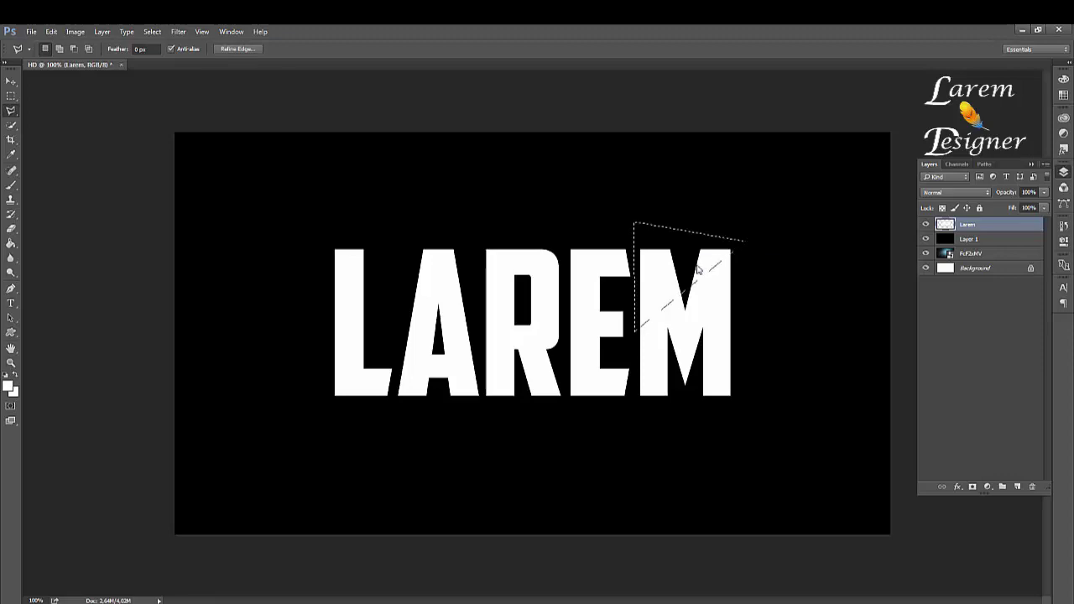
pyautogui.rightClick(696, 260)
pyautogui.click(735, 363)
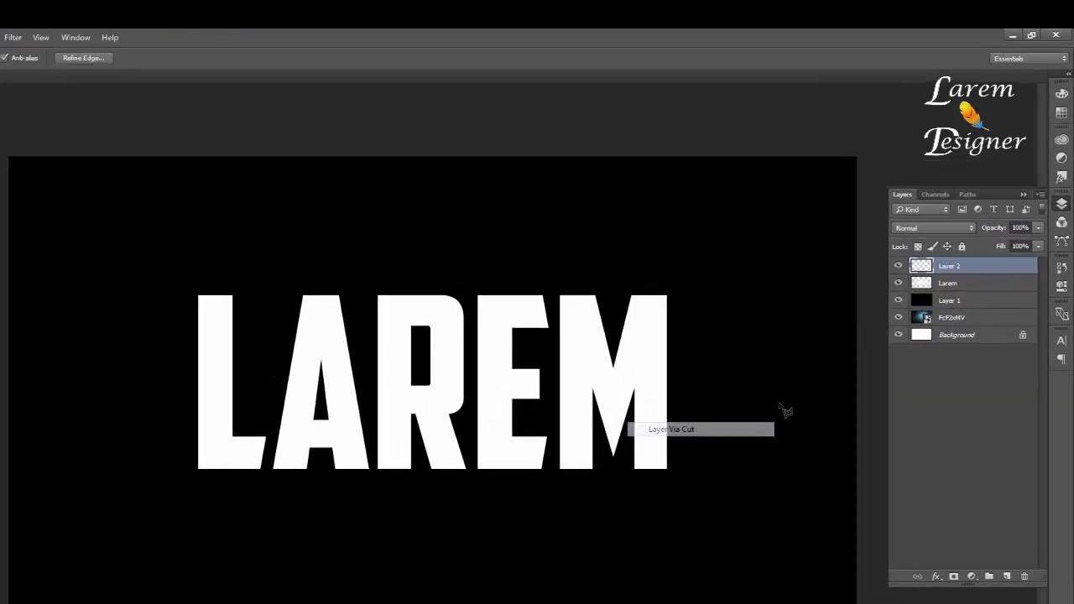
pyautogui.click(931, 243)
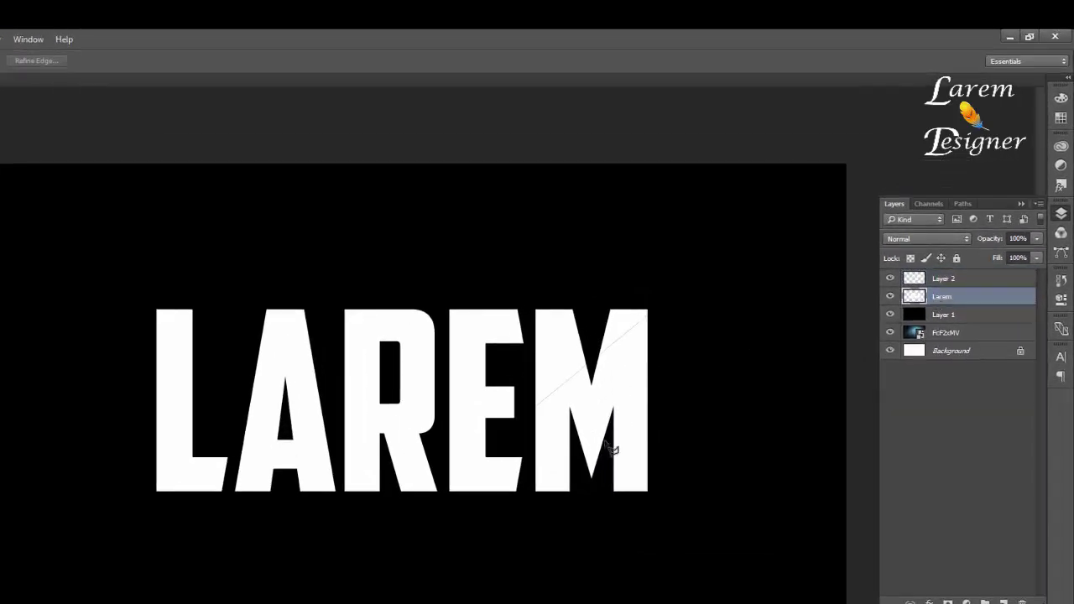
pyautogui.click(674, 463)
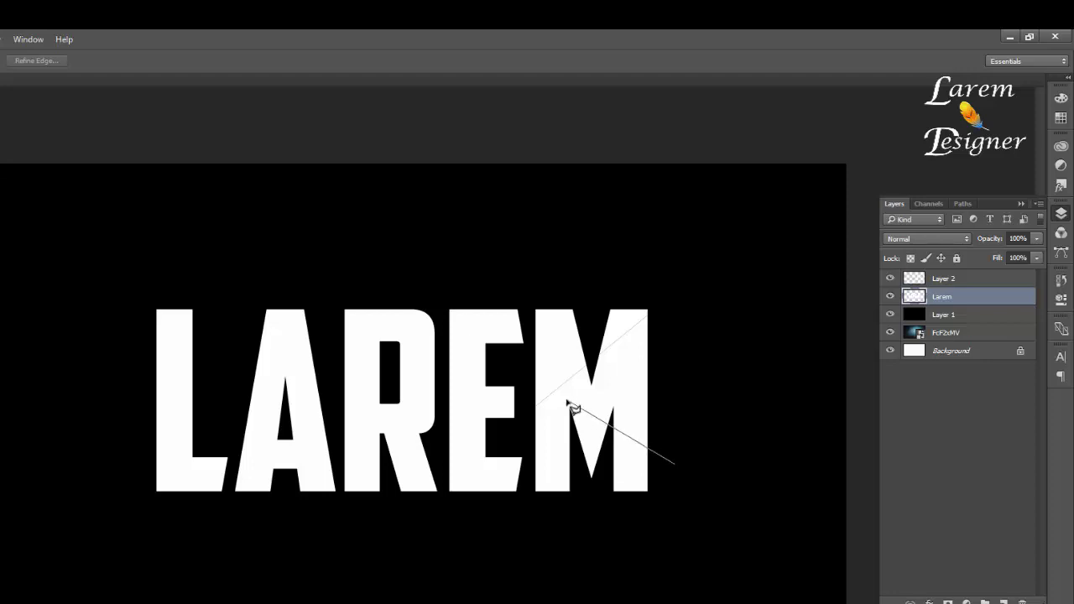
pyautogui.click(529, 417)
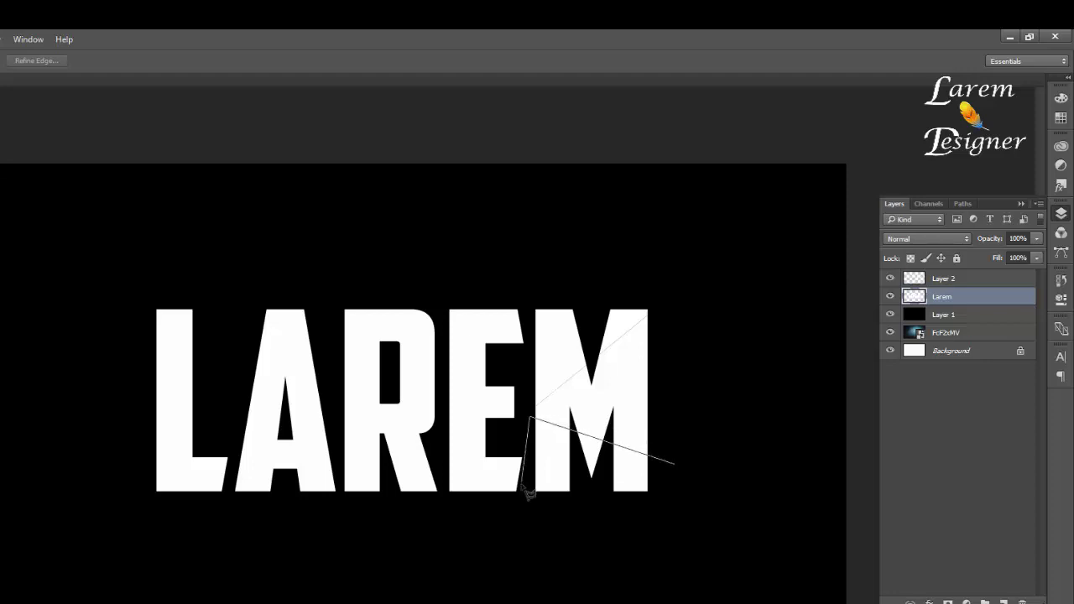
pyautogui.click(523, 485)
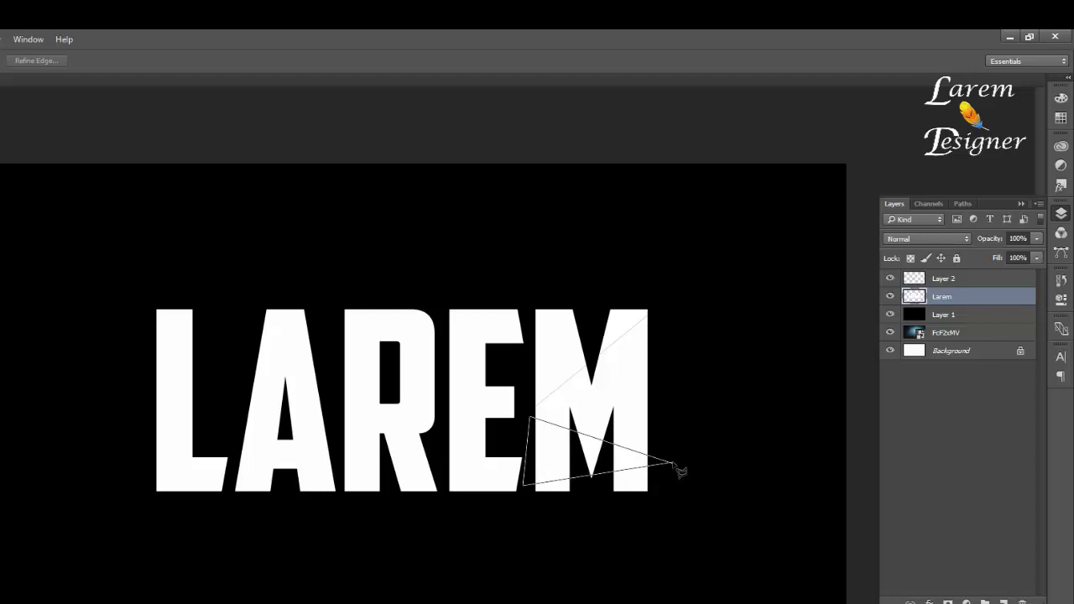
pyautogui.click(675, 466)
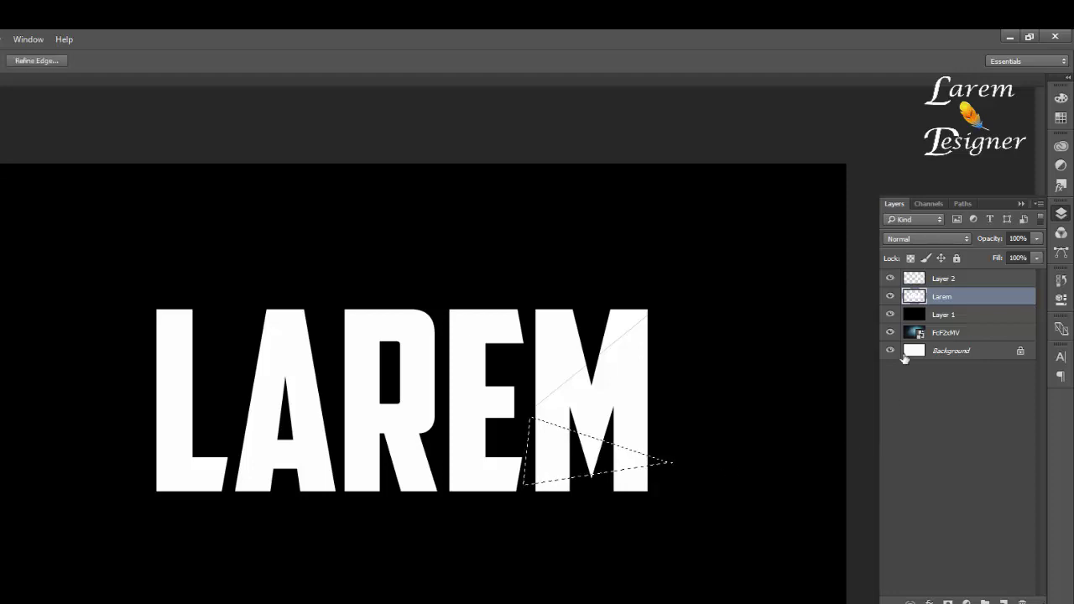
pyautogui.rightClick(620, 462)
pyautogui.click(667, 587)
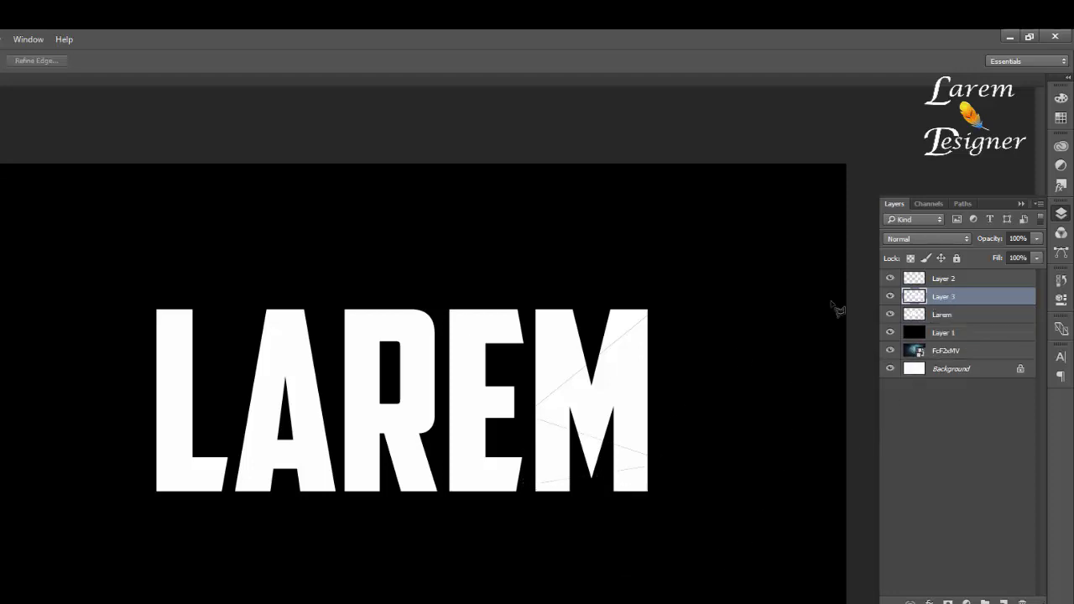
# - Cut shards from the top and base of the E onto Layers 4 and 5
pyautogui.click(921, 315)
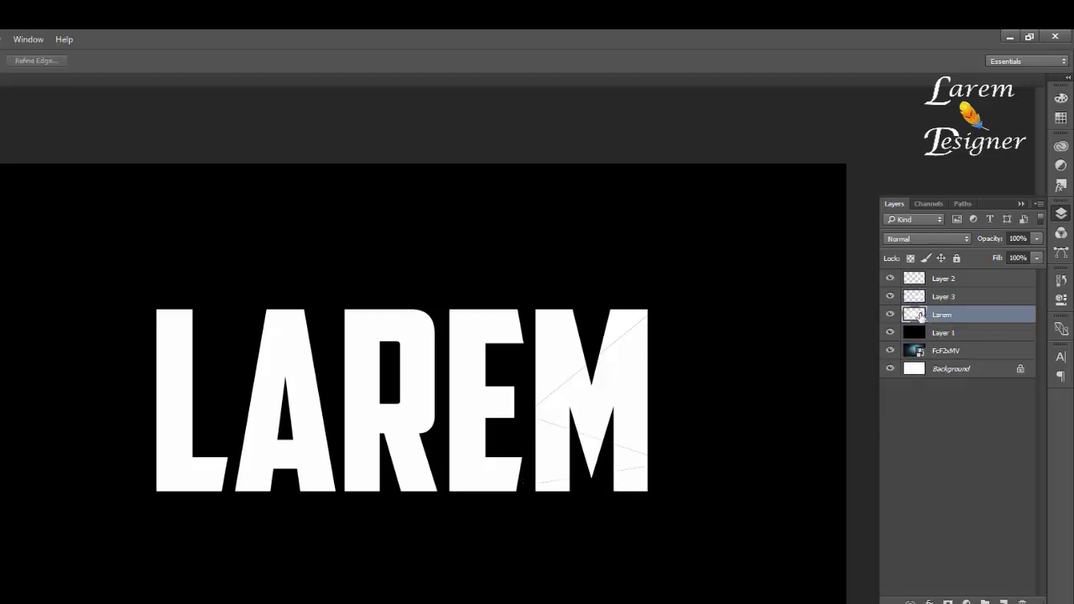
pyautogui.click(540, 292)
pyautogui.click(445, 413)
pyautogui.click(445, 280)
pyautogui.click(541, 293)
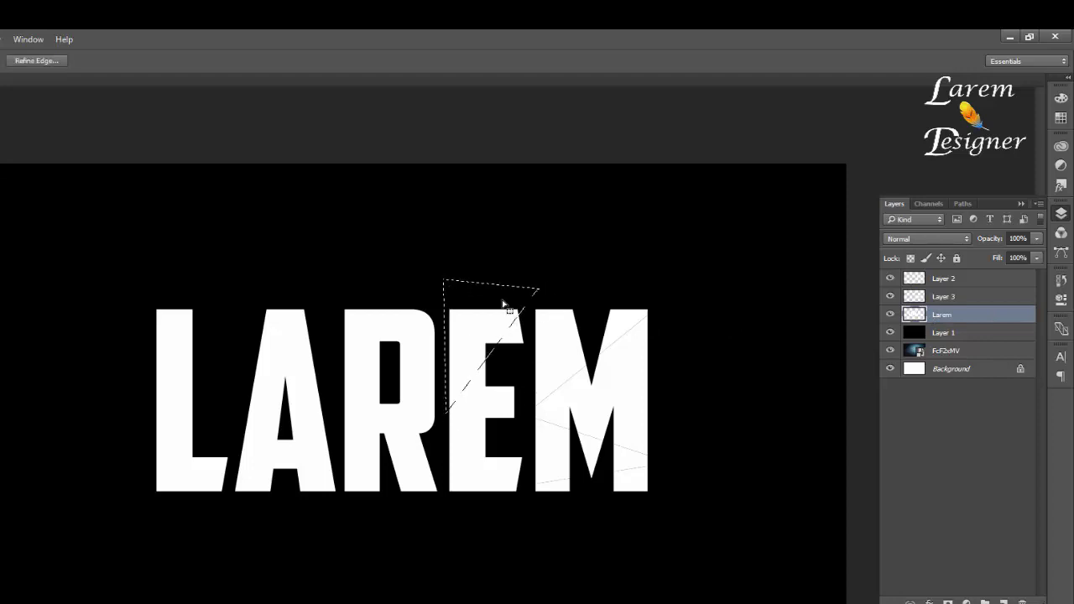
pyautogui.rightClick(486, 300)
pyautogui.click(532, 425)
pyautogui.click(940, 332)
pyautogui.click(524, 492)
pyautogui.click(526, 415)
pyautogui.click(443, 485)
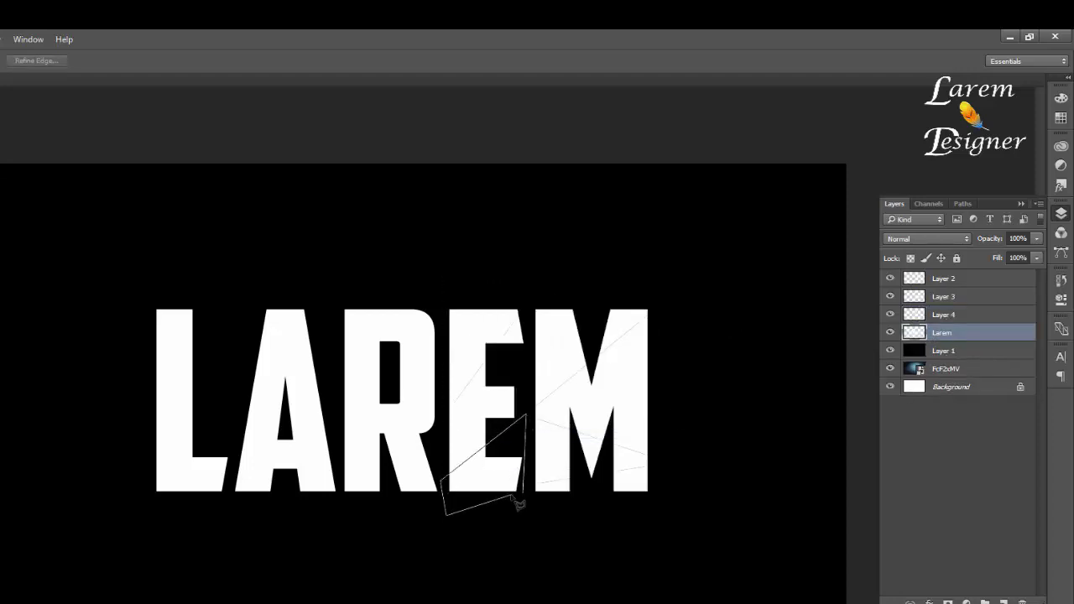
pyautogui.click(524, 492)
pyautogui.rightClick(484, 464)
pyautogui.click(520, 593)
# - Cut two shards between the R and E onto Layers 6 and 7
pyautogui.click(937, 353)
pyautogui.click(451, 429)
pyautogui.click(318, 345)
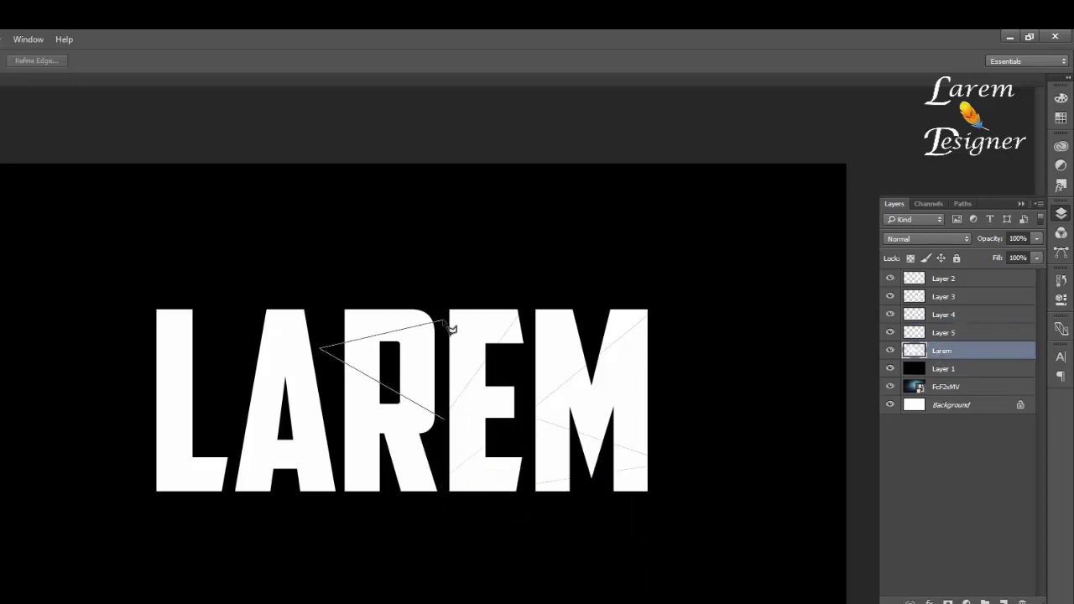
pyautogui.click(451, 321)
pyautogui.click(451, 431)
pyautogui.rightClick(413, 393)
pyautogui.click(457, 517)
pyautogui.hotkey('alt', '[')
pyautogui.click(439, 429)
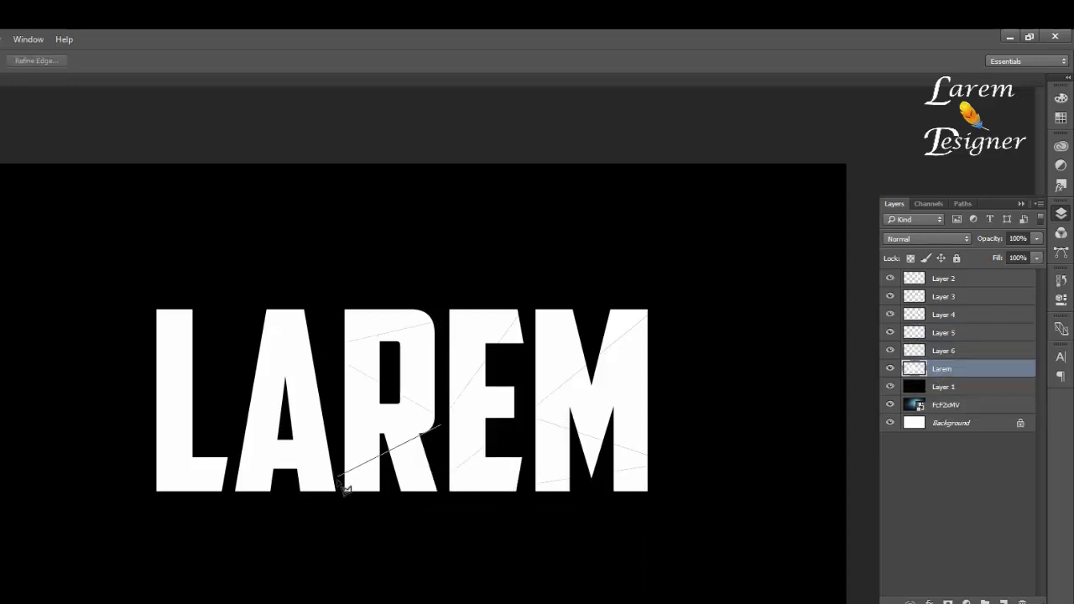
pyautogui.click(339, 495)
pyautogui.click(443, 508)
pyautogui.click(439, 429)
pyautogui.rightClick(435, 443)
pyautogui.click(493, 559)
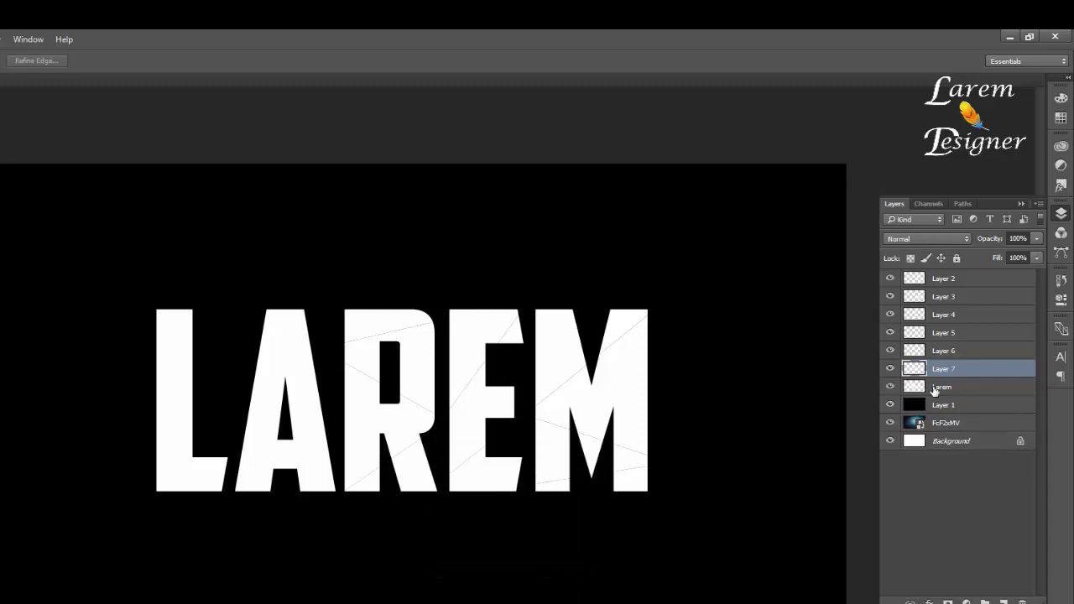
# - Cut a triangular shard and a base shard from the A onto Layers 8 and 9
pyautogui.hotkey('alt', '[')
pyautogui.click(336, 385)
pyautogui.click(220, 441)
pyautogui.click(242, 338)
pyautogui.click(336, 385)
pyautogui.rightClick(276, 387)
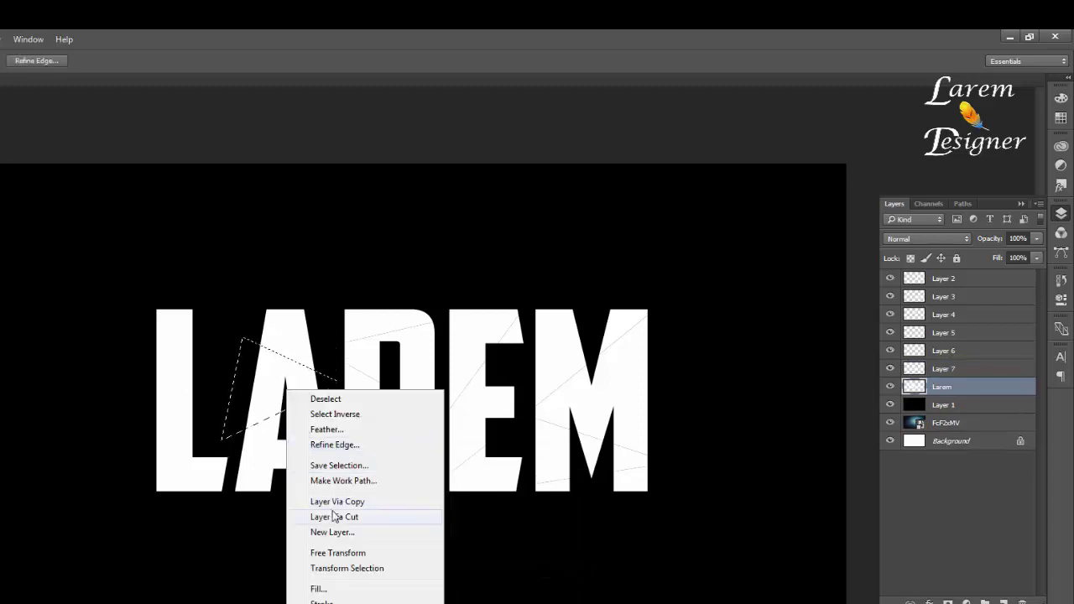
pyautogui.click(333, 517)
pyautogui.hotkey('alt', '[')
pyautogui.click(344, 500)
pyautogui.click(344, 426)
pyautogui.click(227, 435)
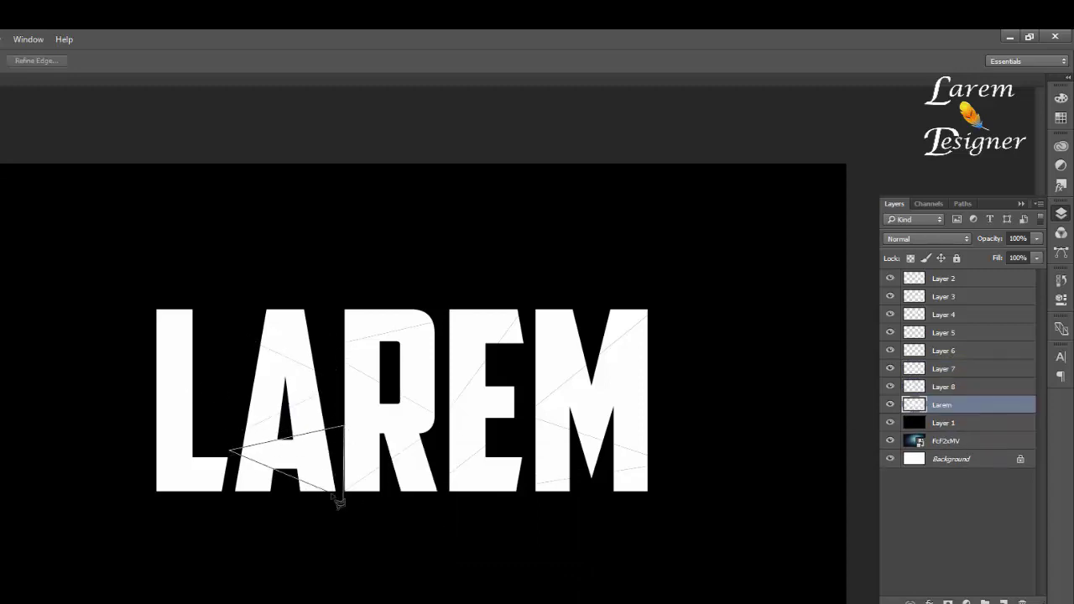
pyautogui.click(344, 499)
pyautogui.rightClick(317, 474)
pyautogui.click(376, 558)
pyautogui.hotkey('alt', '[')
# - Cut the A's lower-left shard and the L/A edge shard onto Layers 10 and 11
pyautogui.click(222, 513)
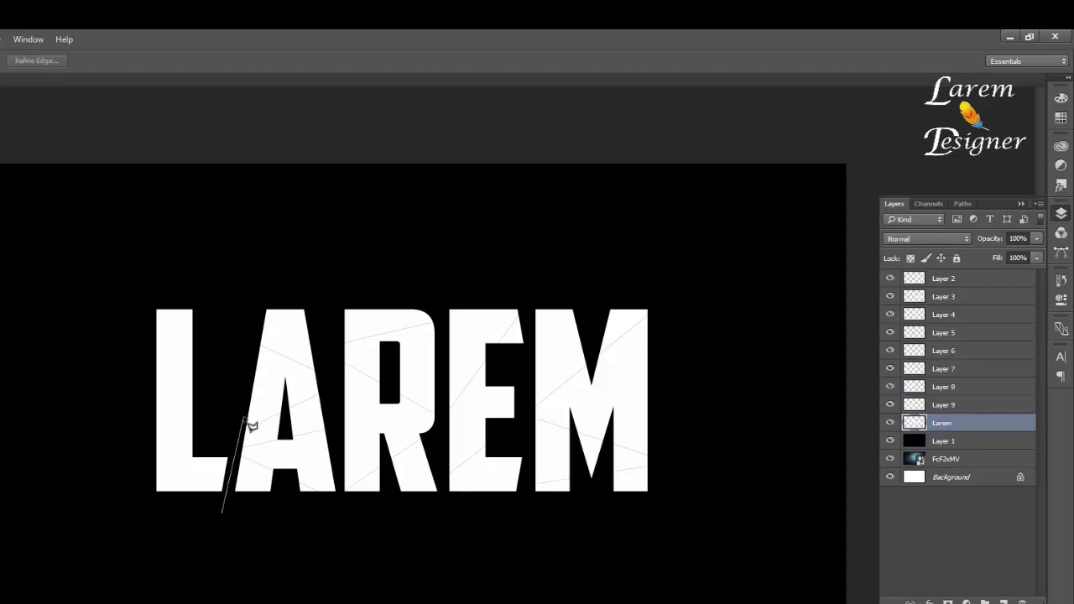
pyautogui.click(250, 424)
pyautogui.click(106, 526)
pyautogui.click(222, 513)
pyautogui.rightClick(205, 508)
pyautogui.click(251, 374)
pyautogui.hotkey('alt', '[')
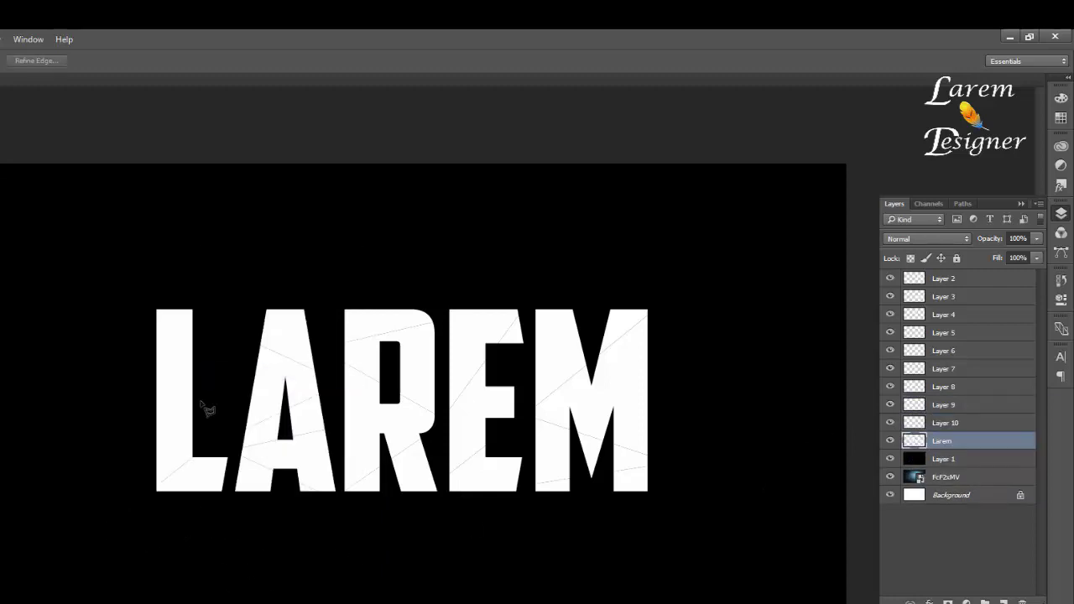
pyautogui.click(217, 403)
pyautogui.click(84, 359)
pyautogui.click(178, 275)
pyautogui.click(241, 317)
pyautogui.click(216, 402)
pyautogui.rightClick(186, 361)
pyautogui.click(233, 486)
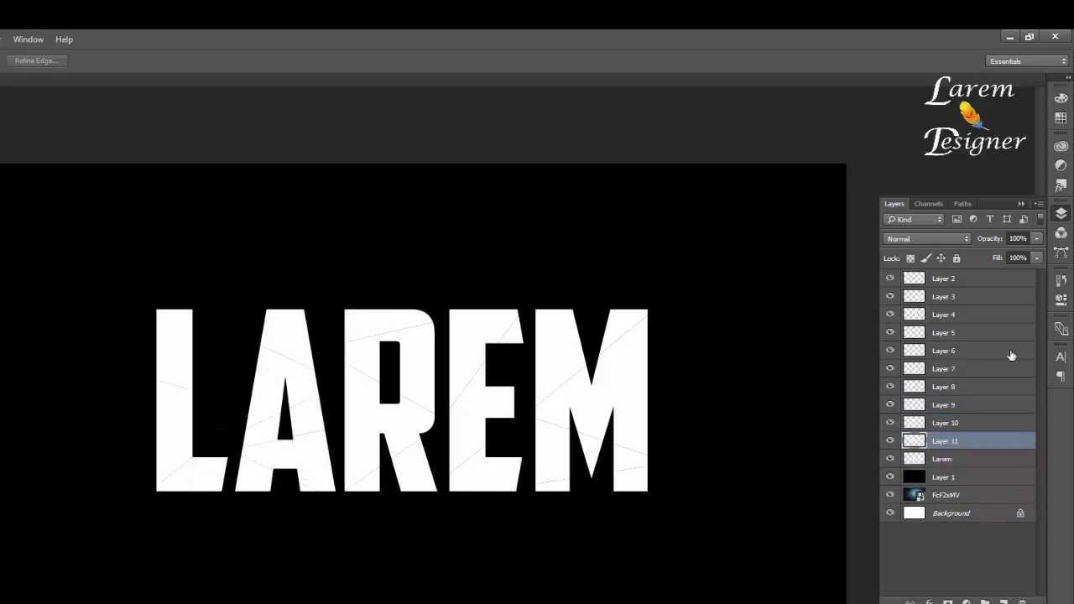
# - Select Layer 2 through Layer 11 together and group them with Ctrl+G
pyautogui.keyDown('shift'); pyautogui.click(973, 282); pyautogui.keyUp('shift')
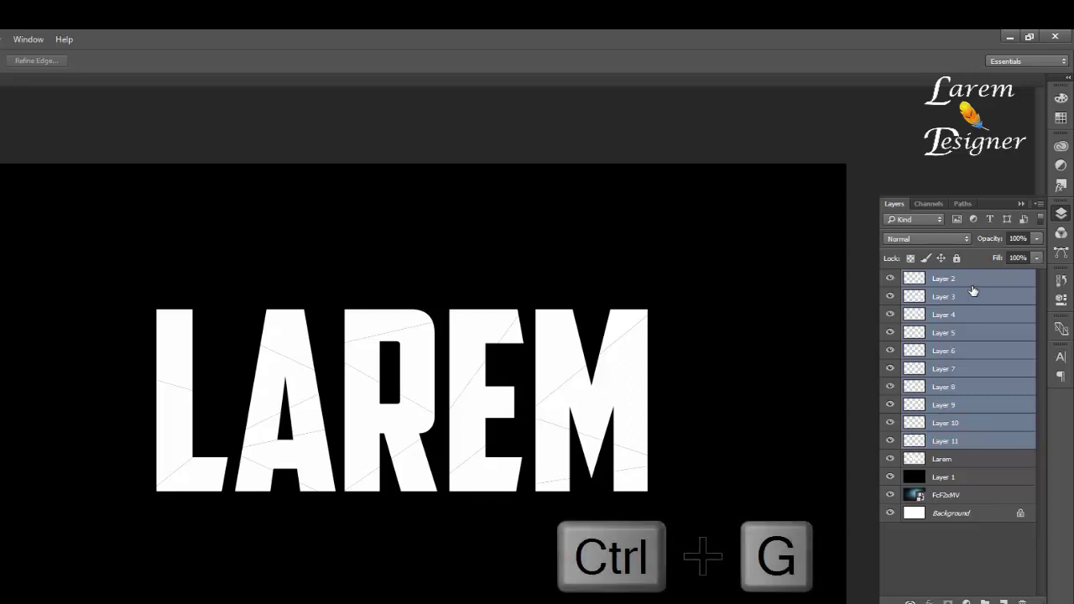
pyautogui.hotkey('ctrl', 'g')
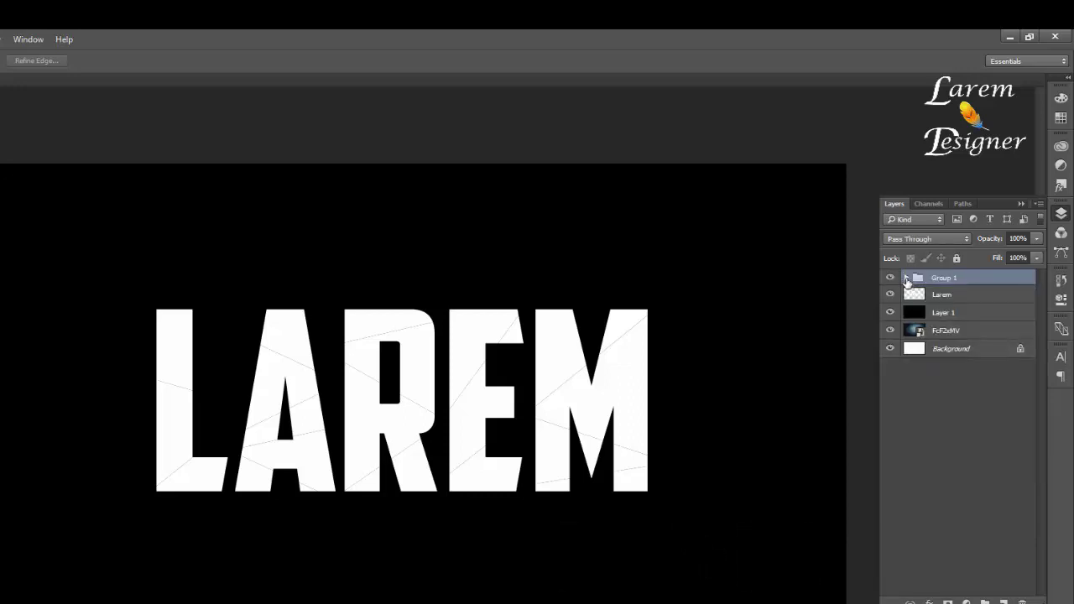
# - Give Group 1 a Multiply drop shadow at 135° angle with 4 px distance
pyautogui.press('v')
pyautogui.doubleClick(1006, 281)
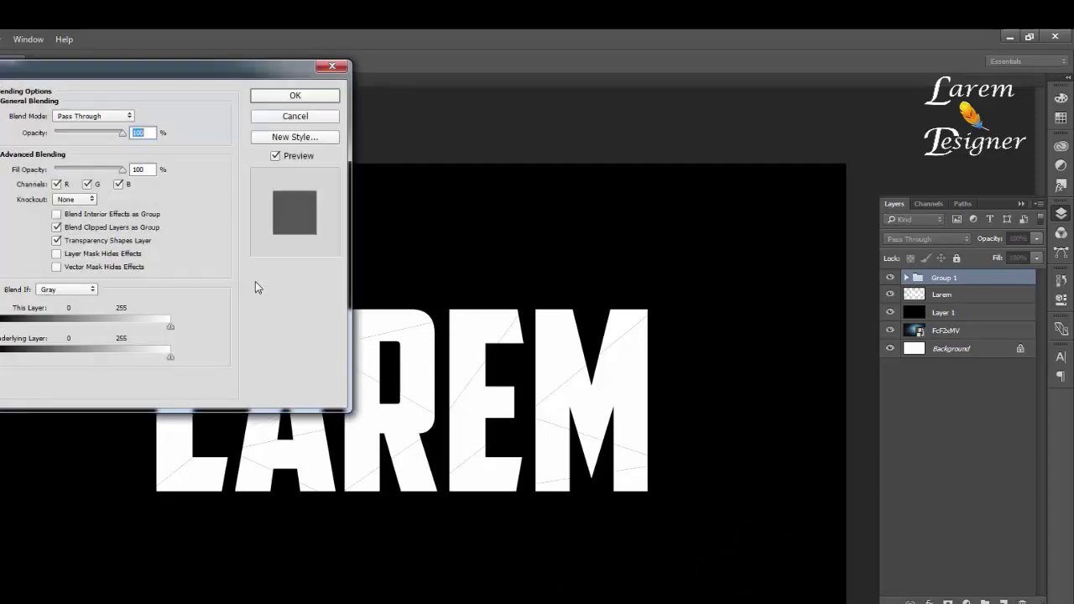
pyautogui.moveTo(1, 78); pyautogui.dragTo(214, 223)
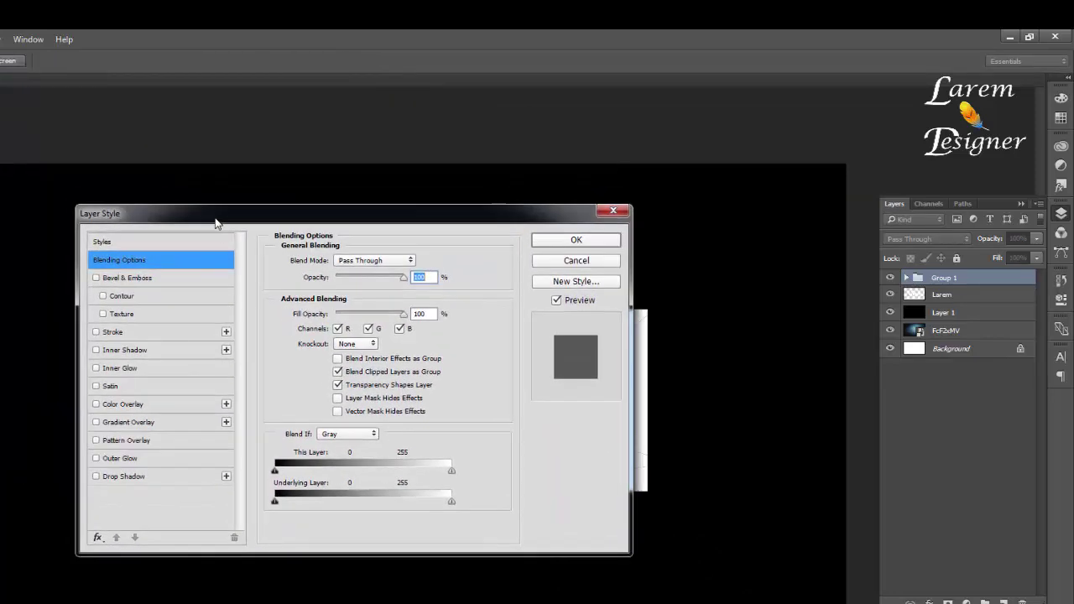
pyautogui.click(119, 478)
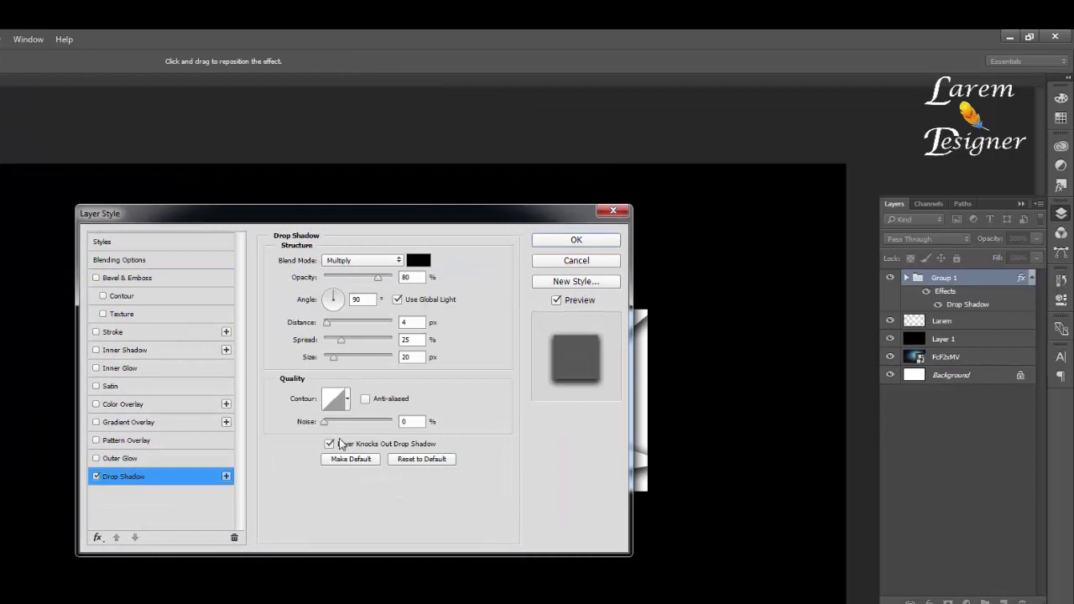
pyautogui.moveTo(378, 220); pyautogui.dragTo(150, 273)
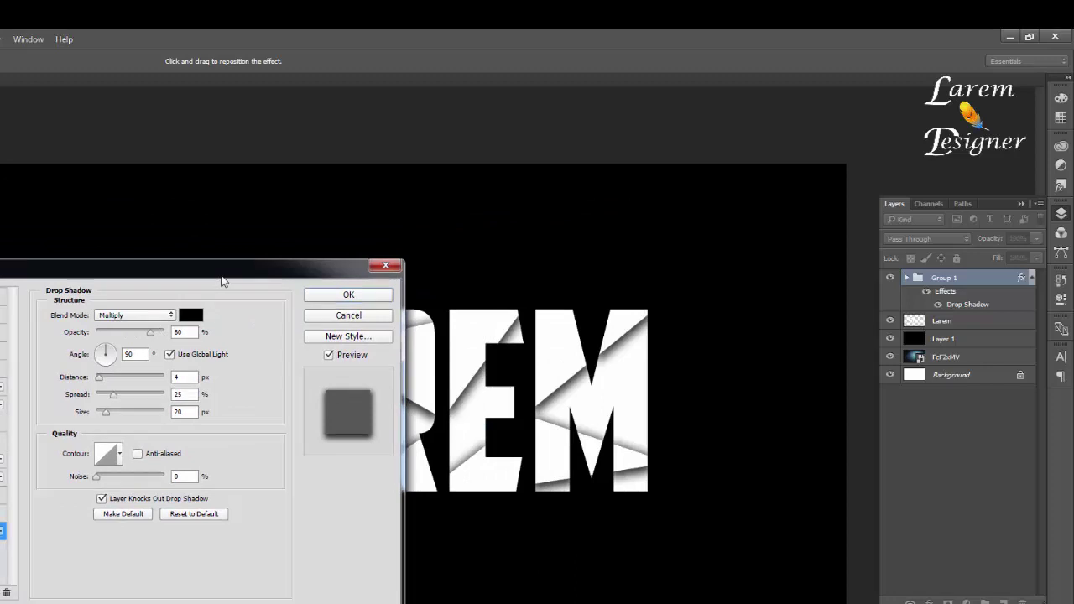
pyautogui.moveTo(223, 273); pyautogui.dragTo(176, 249)
pyautogui.click(55, 330)
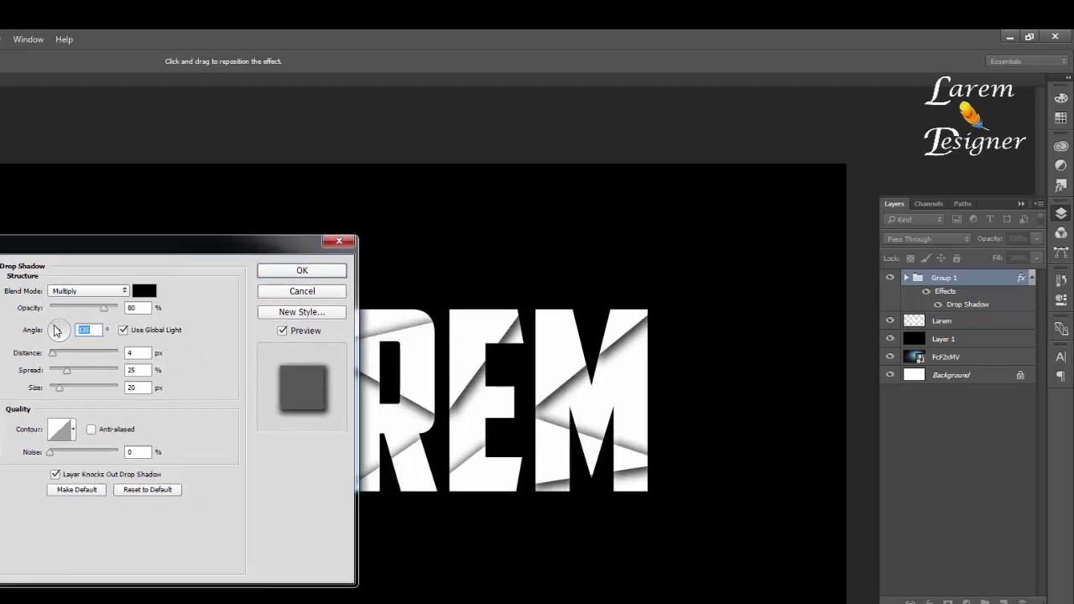
pyautogui.doubleClick(128, 352)
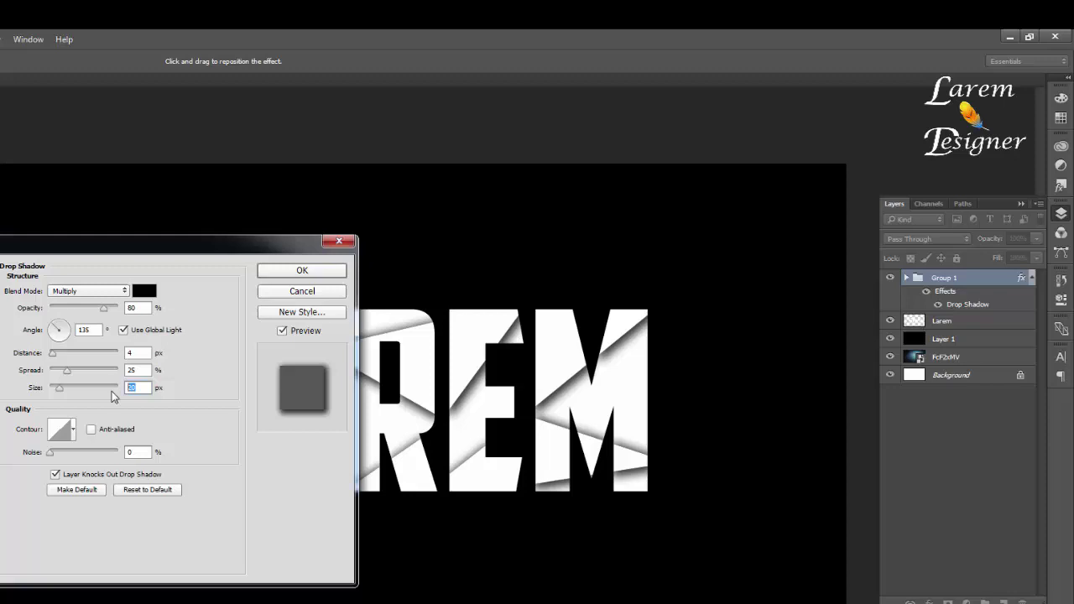
pyautogui.press('Down')
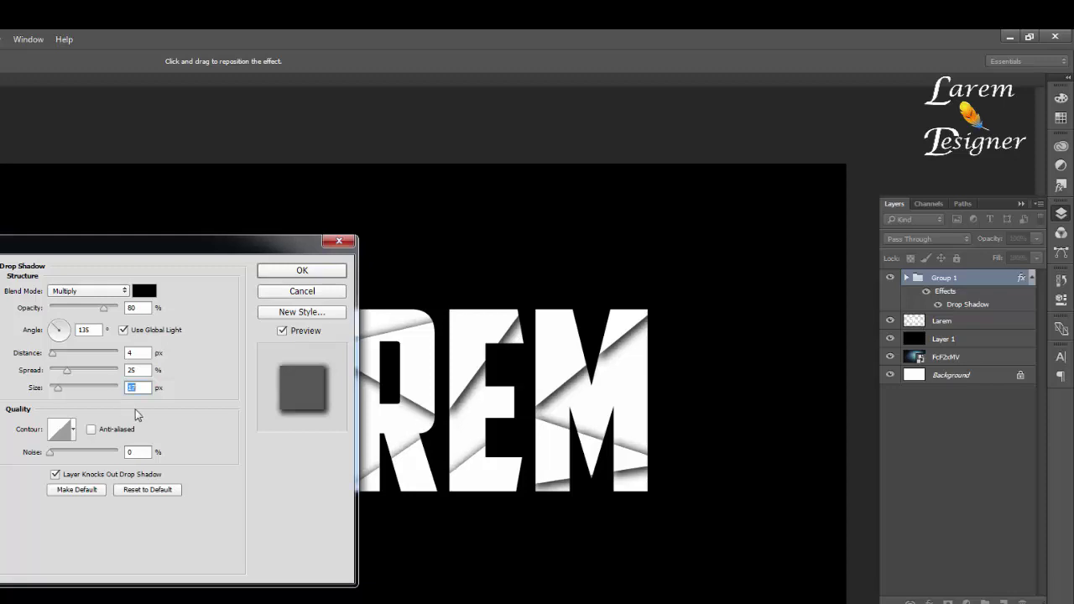
pyautogui.click(302, 272)
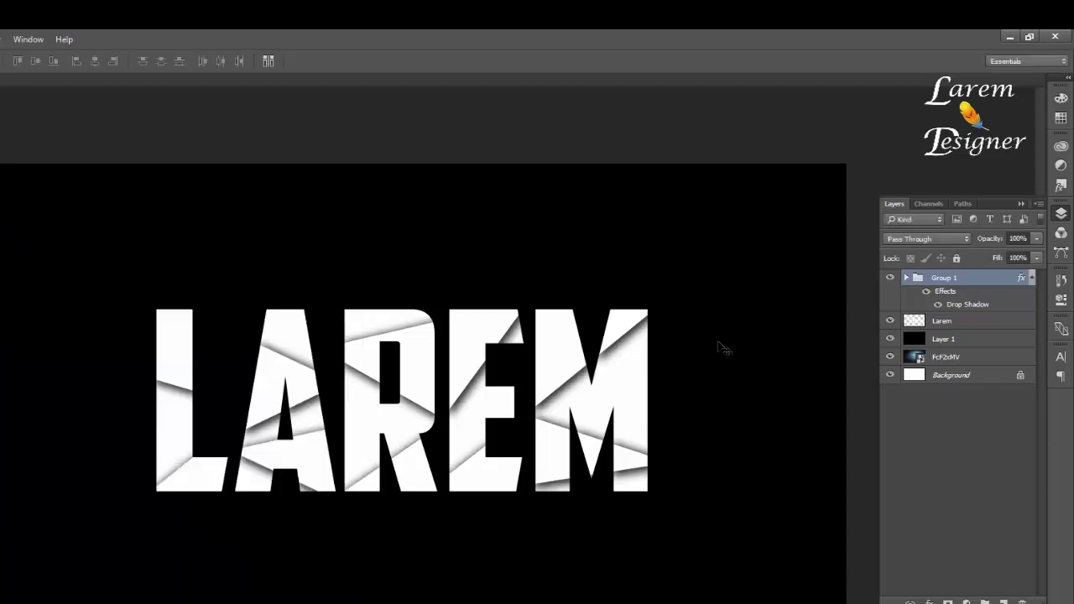
# - Copy Group 1's layer style and paste it onto the Larem layer
pyautogui.rightClick(1011, 281)
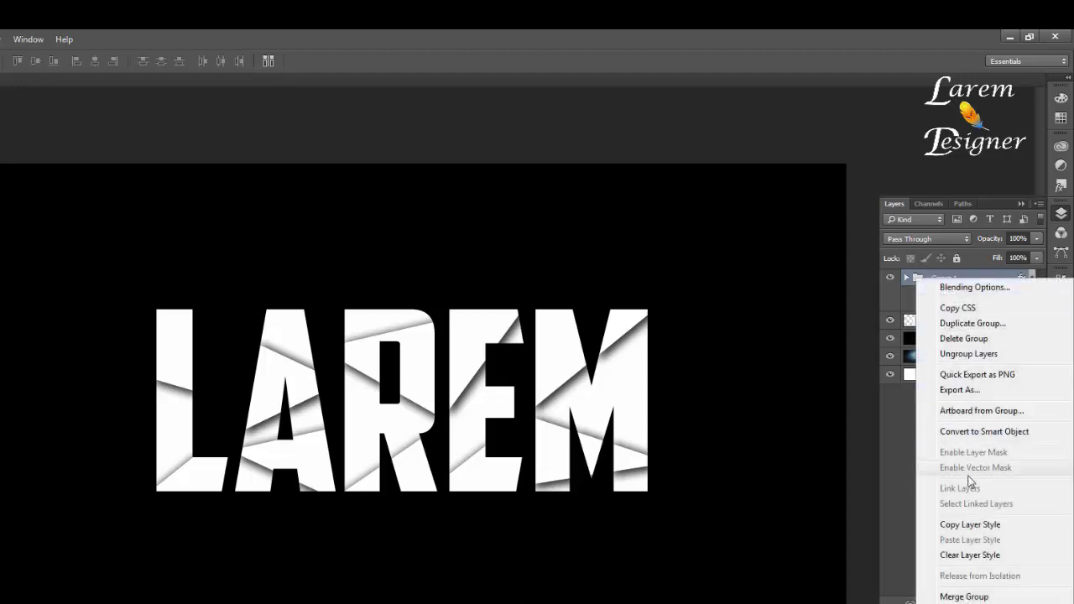
pyautogui.click(970, 525)
pyautogui.click(980, 321)
pyautogui.rightClick(980, 321)
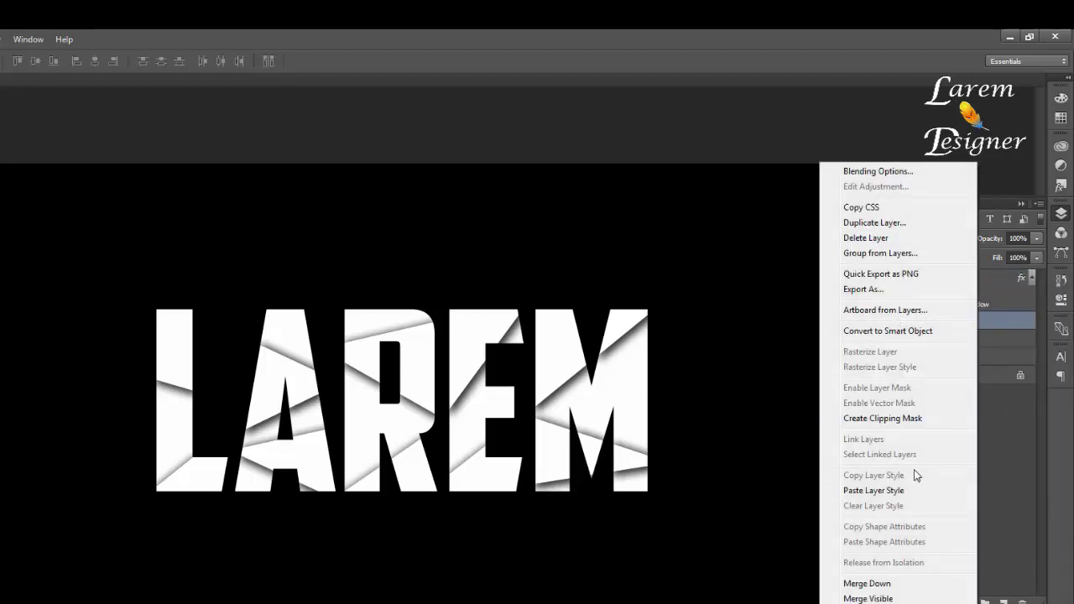
pyautogui.click(900, 491)
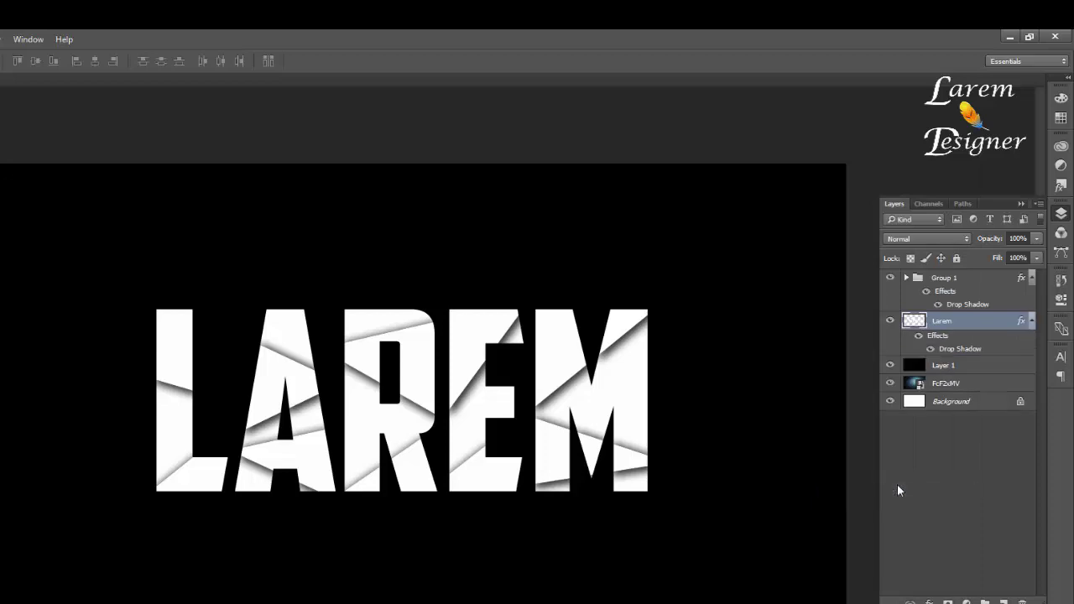
pyautogui.click(906, 278)
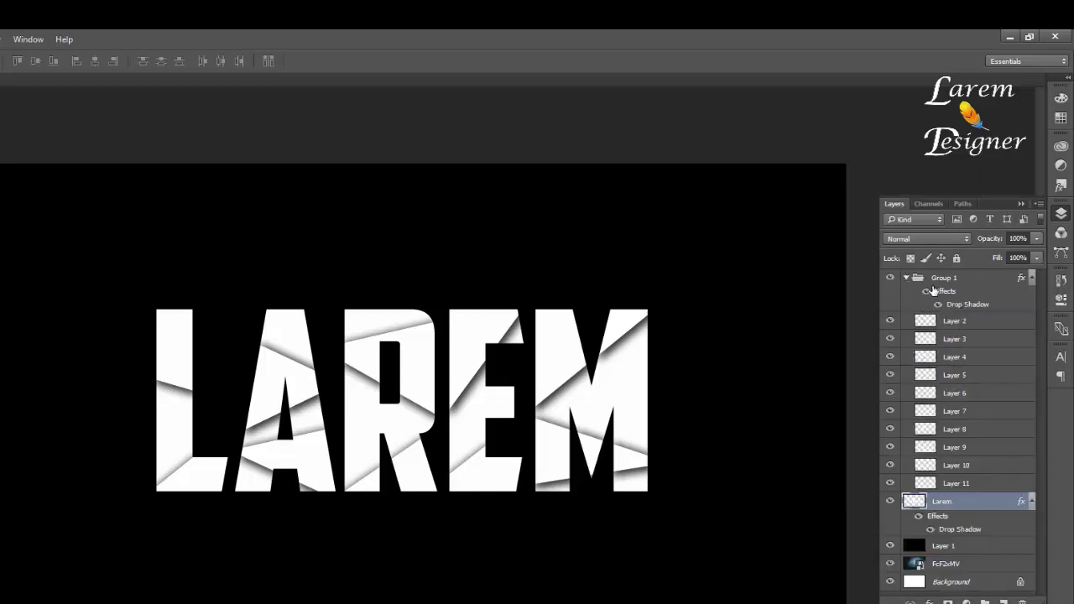
# - Nudge the M, E and R shards on Layers 2–7 a few pixels each
pyautogui.click(971, 322)
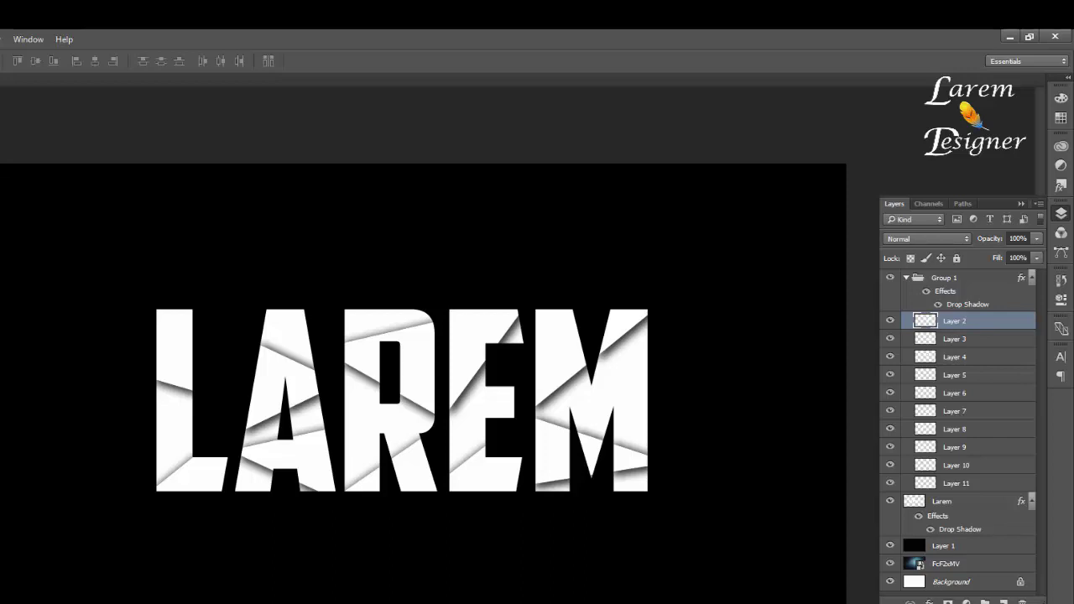
pyautogui.press('Right')
pyautogui.press('Right')
pyautogui.press('Right')
pyautogui.press('Right')
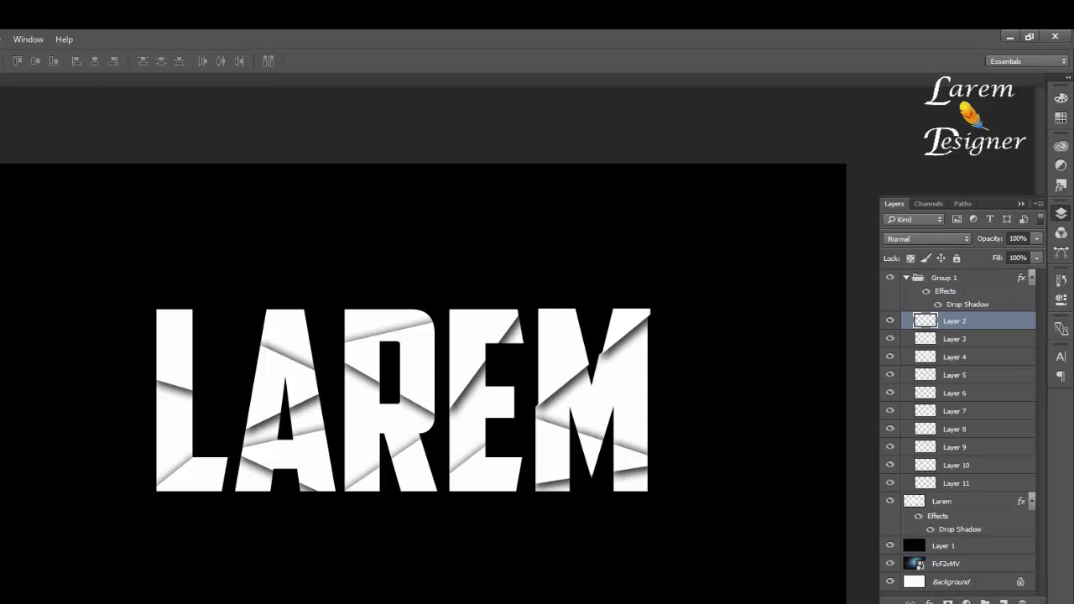
pyautogui.press('Up')
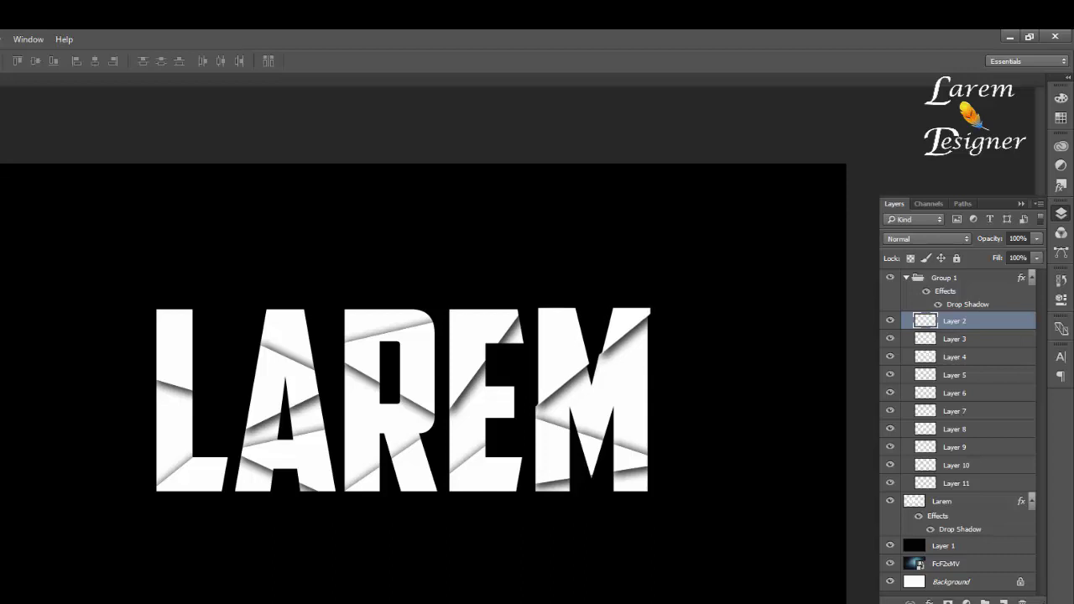
pyautogui.click(959, 342)
pyautogui.press('Down')
pyautogui.press('Down')
pyautogui.press('Down')
pyautogui.press('Down')
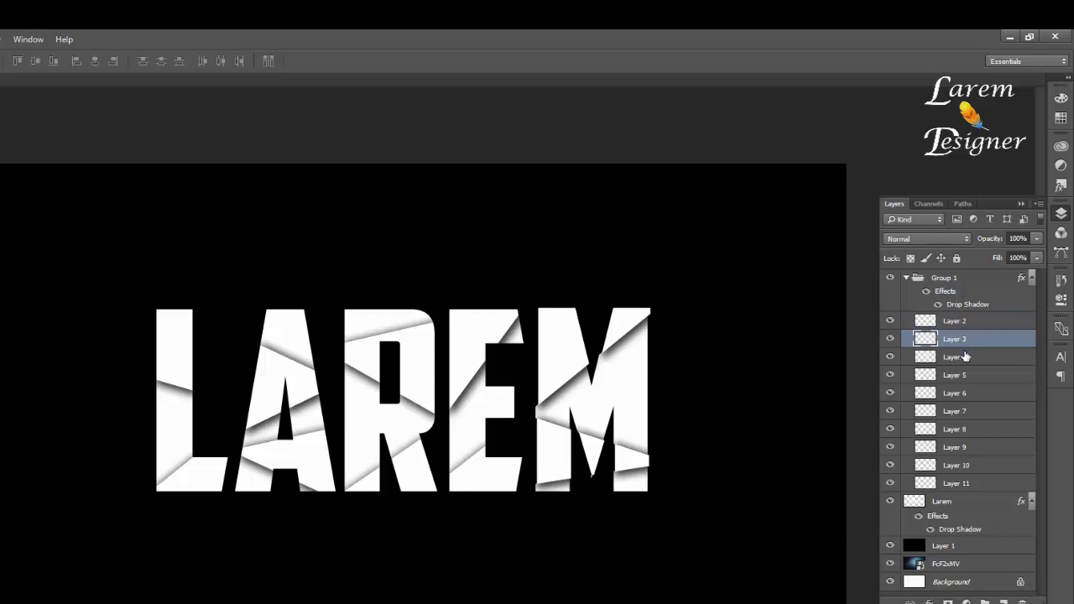
pyautogui.click(964, 356)
pyautogui.press('Right')
pyautogui.press('Right')
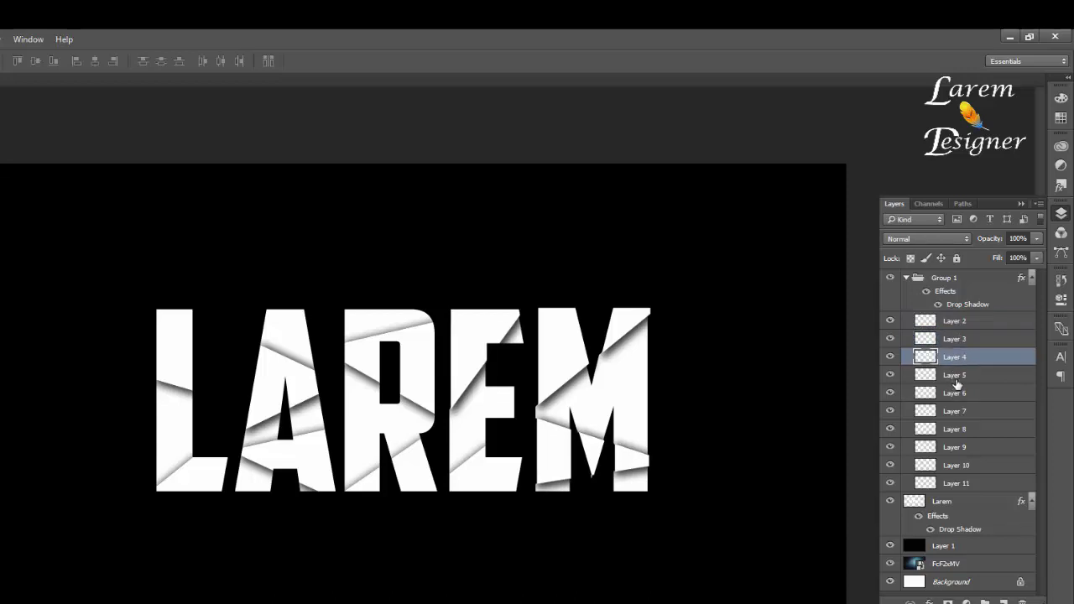
pyautogui.click(955, 377)
pyautogui.press('Down')
pyautogui.press('Down')
pyautogui.press('Down')
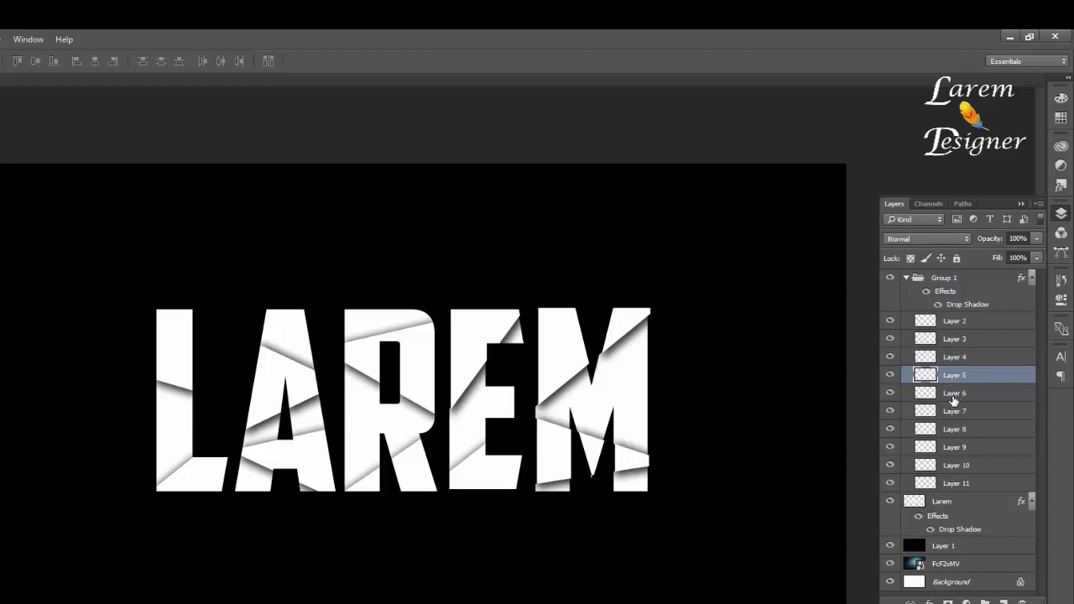
pyautogui.click(953, 397)
pyautogui.press('Down')
pyautogui.press('Down')
pyautogui.press('Down')
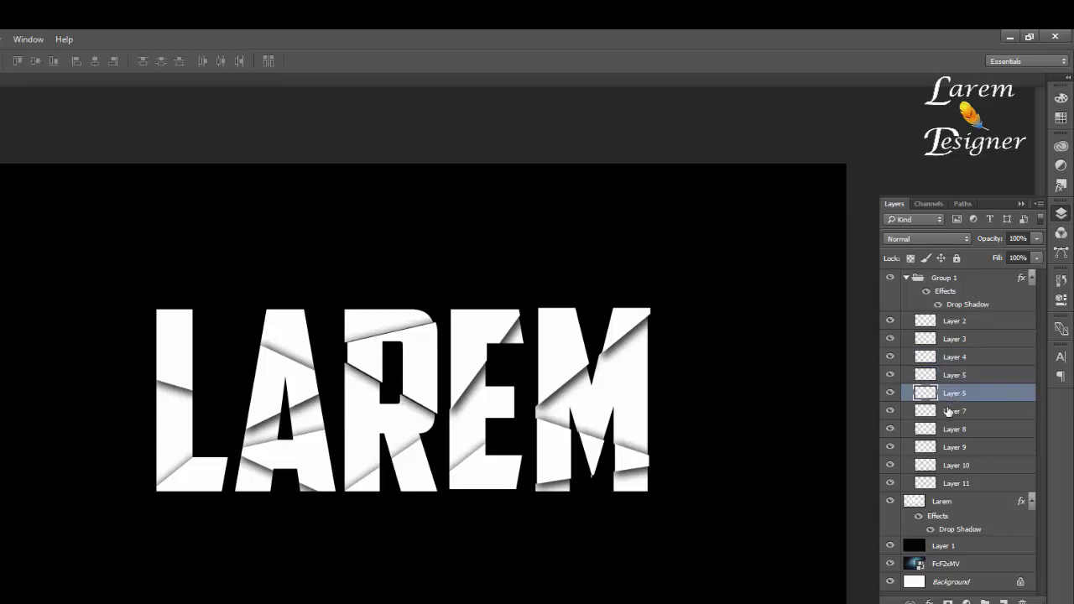
pyautogui.click(949, 411)
pyautogui.press('Down')
pyautogui.press('Down')
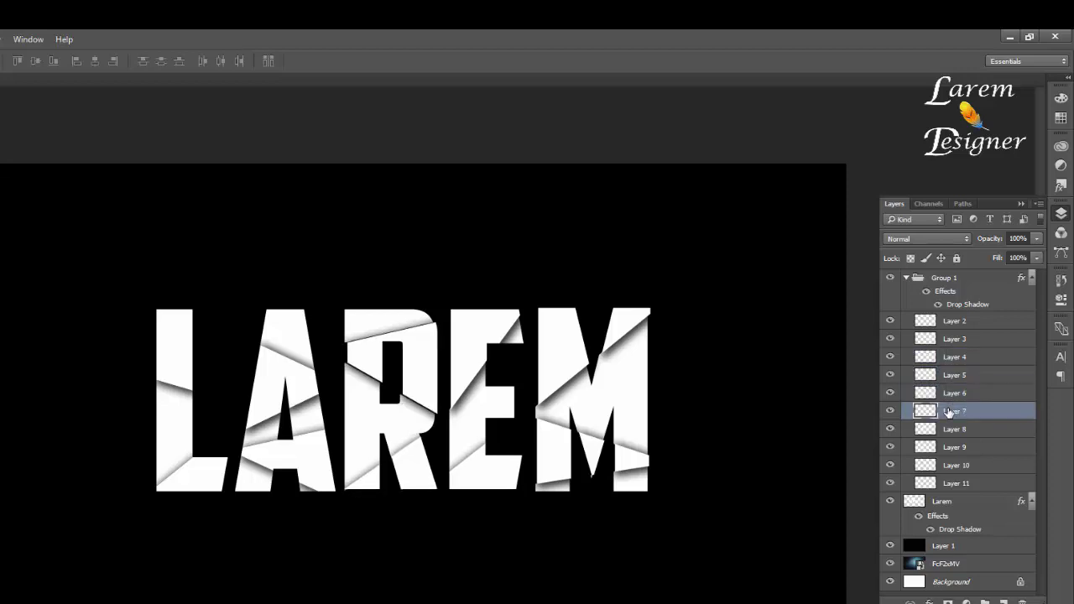
# - Nudge the A and L shards on Layers 8–11 slightly up or down
pyautogui.click(943, 428)
pyautogui.press('Down')
pyautogui.press('Down')
pyautogui.press('Down')
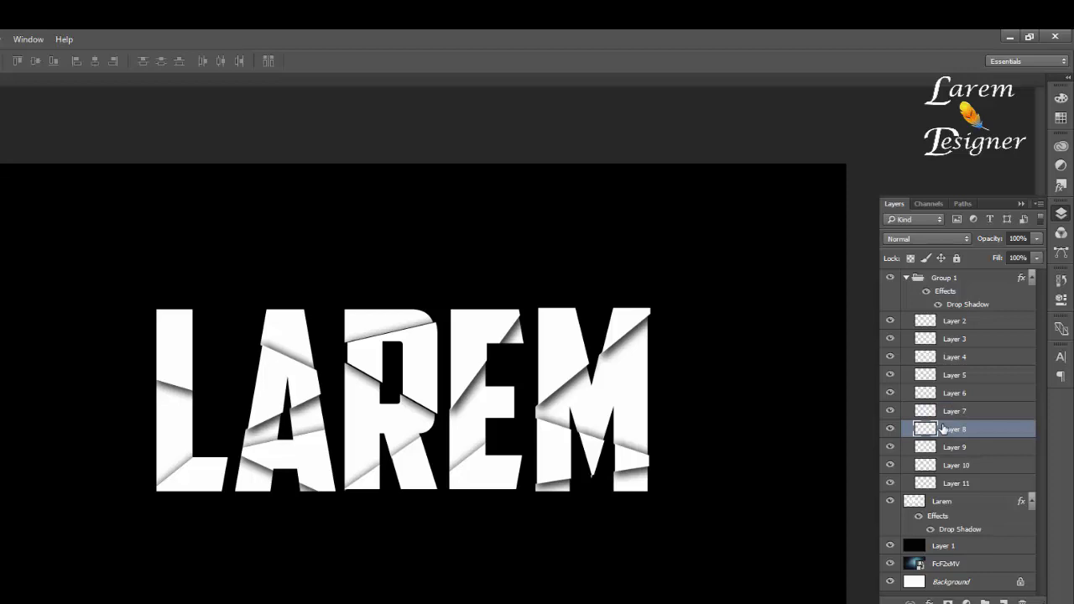
pyautogui.press('Down')
pyautogui.press('Down')
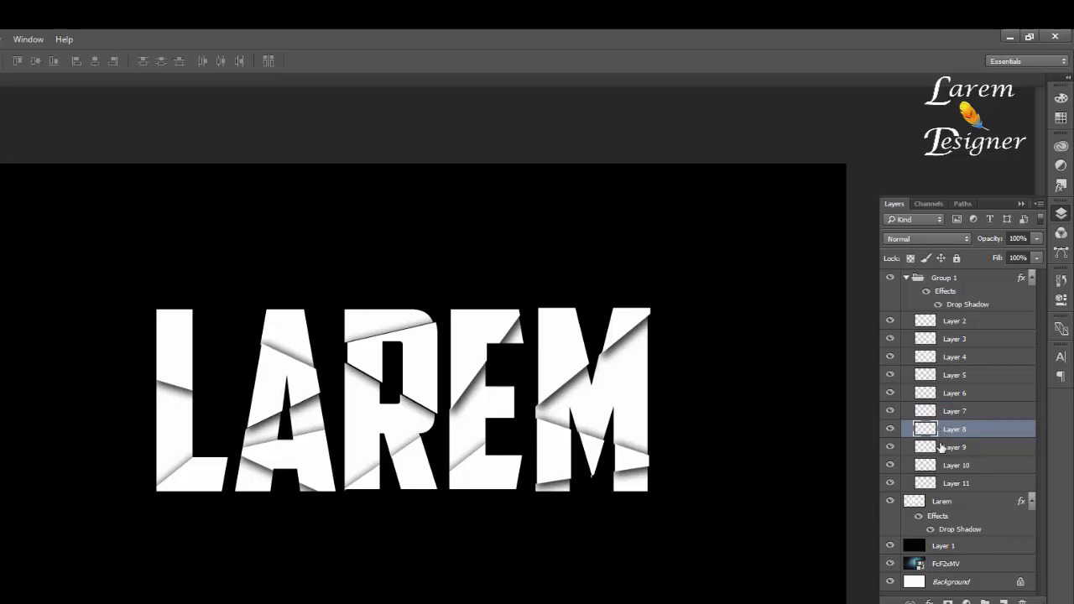
pyautogui.click(941, 448)
pyautogui.press('Up')
pyautogui.press('Up')
pyautogui.press('Up')
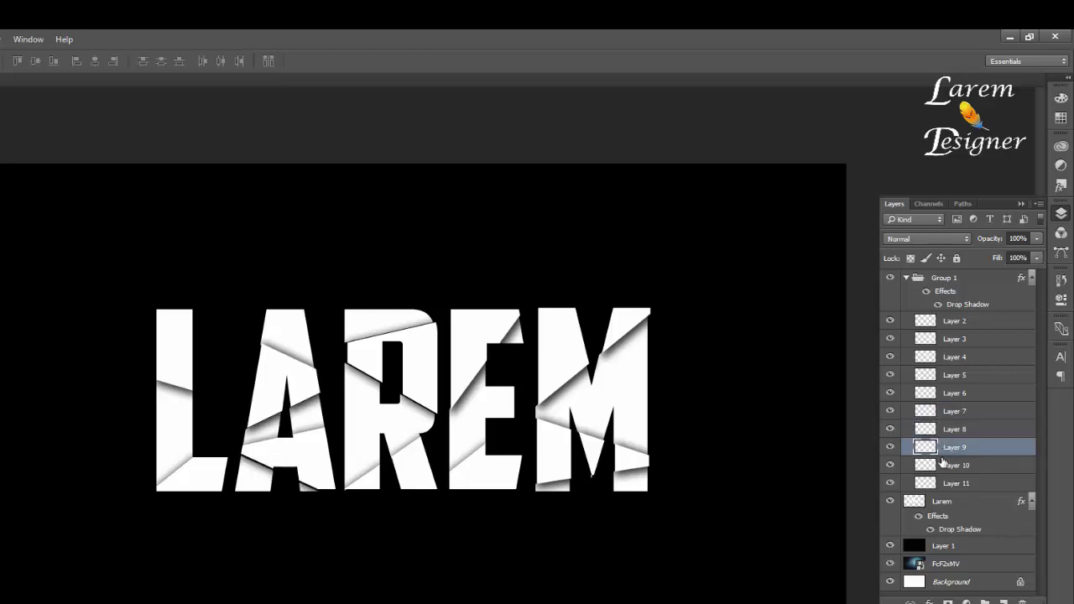
pyautogui.click(942, 468)
pyautogui.press('Up')
pyautogui.press('Up')
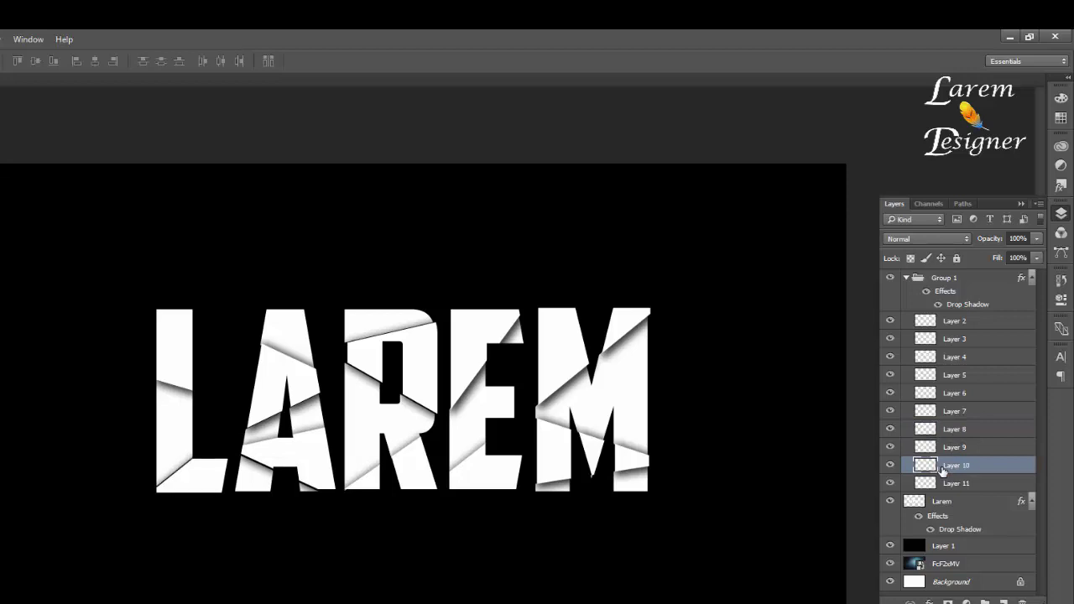
pyautogui.press('Up')
pyautogui.press('Up')
pyautogui.press('Up')
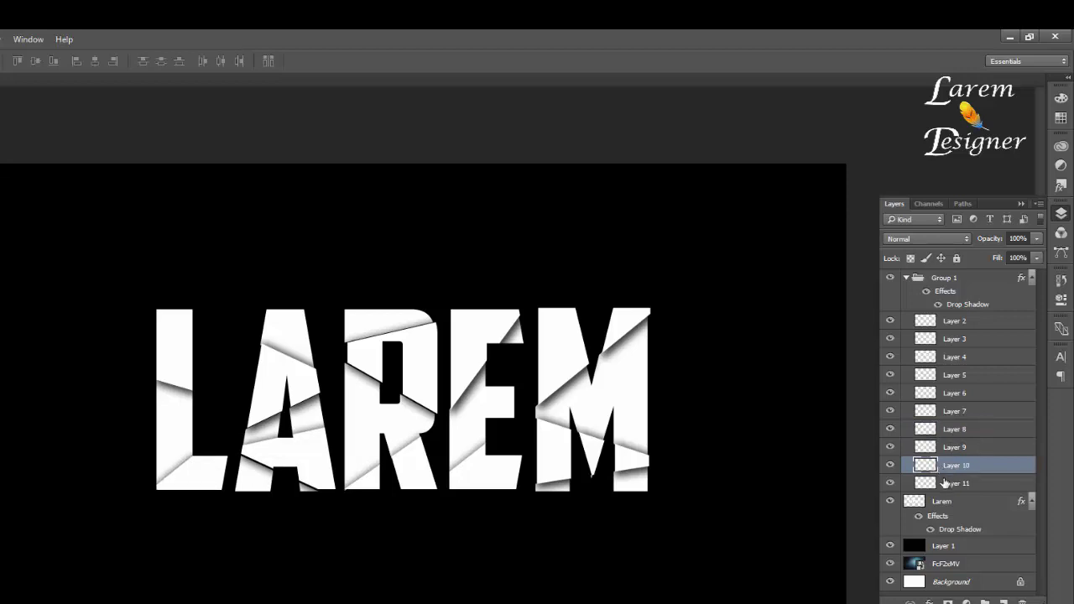
pyautogui.click(944, 484)
pyautogui.press('Up')
pyautogui.press('Up')
pyautogui.press('Up')
pyautogui.press('Up')
pyautogui.press('Up')
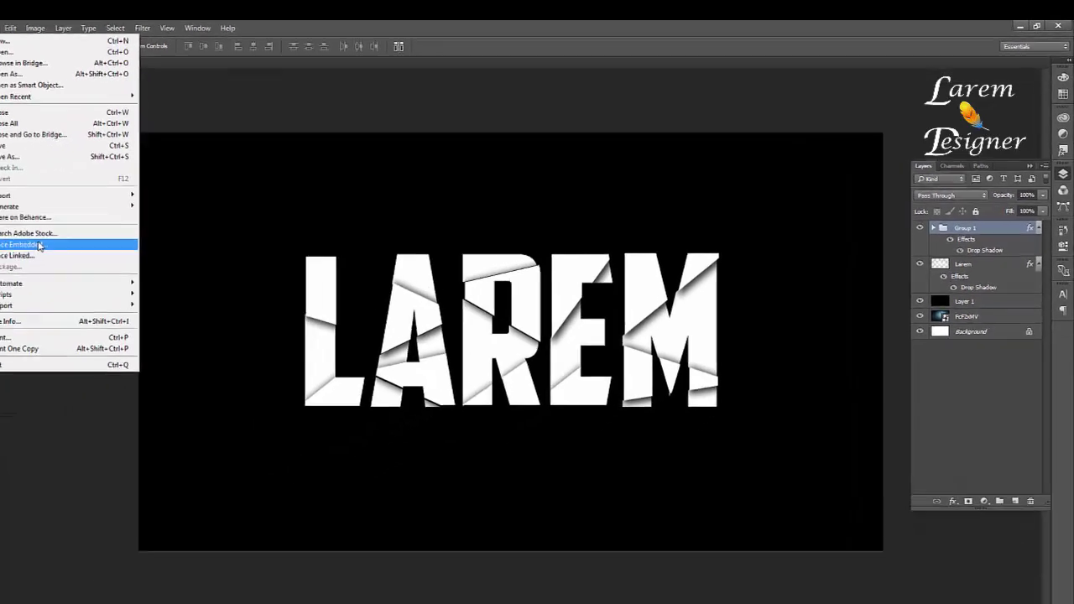
# - Place texture-wallpaper-10 as an embedded image and scale it to fill the canvas
pyautogui.click(79, 233)
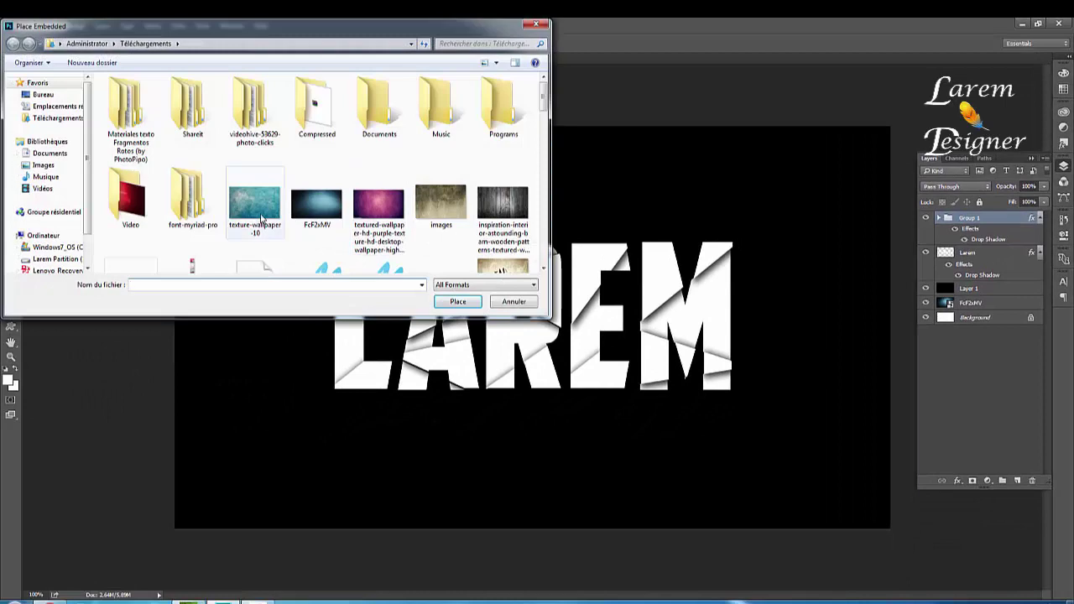
pyautogui.doubleClick(260, 219)
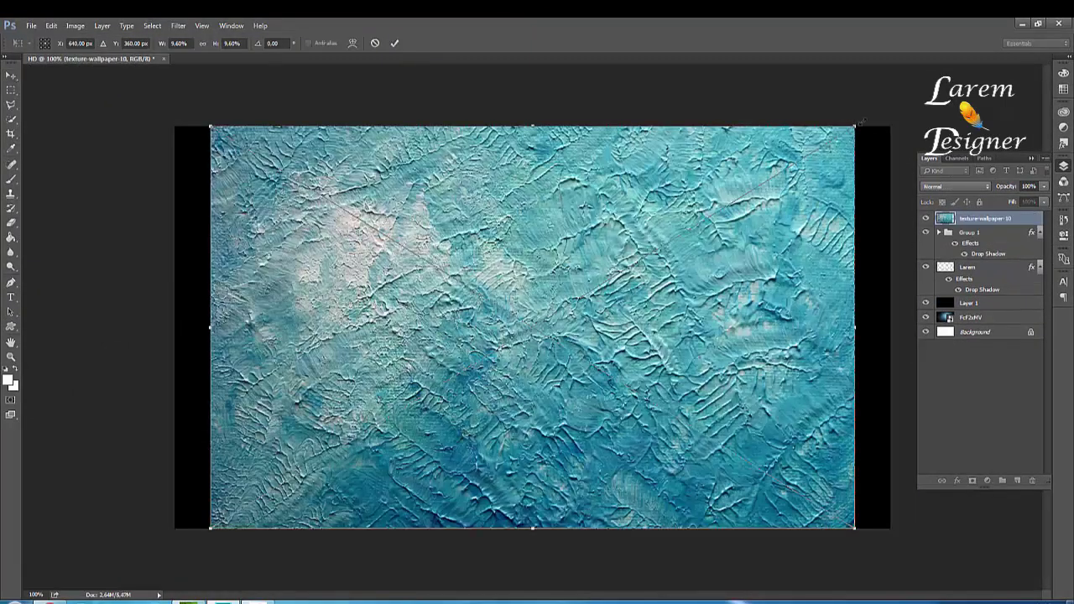
pyautogui.moveTo(859, 123); pyautogui.dragTo(895, 101)
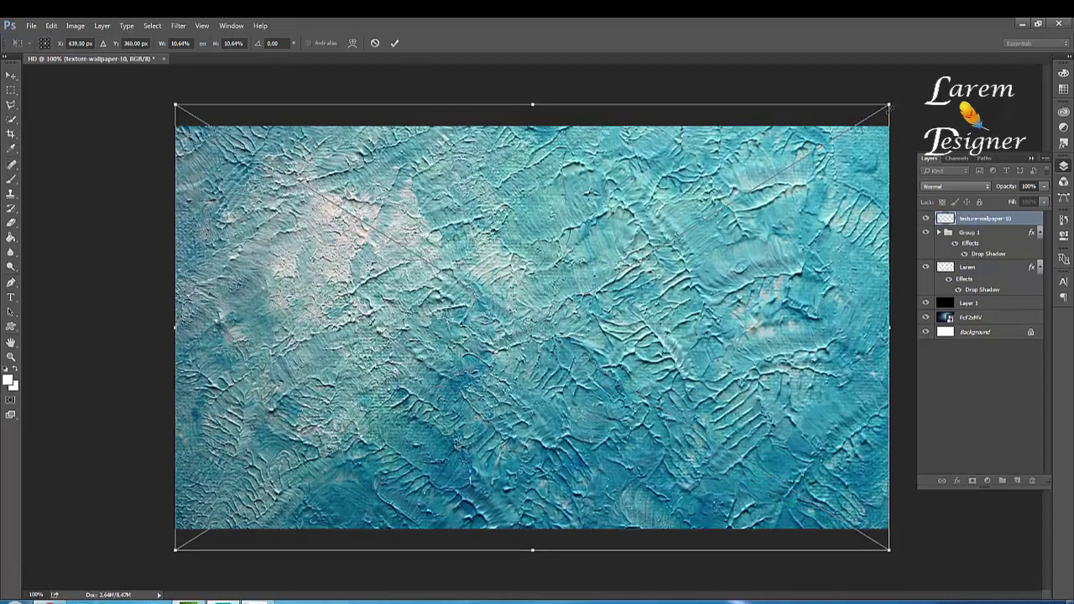
pyautogui.click(394, 43)
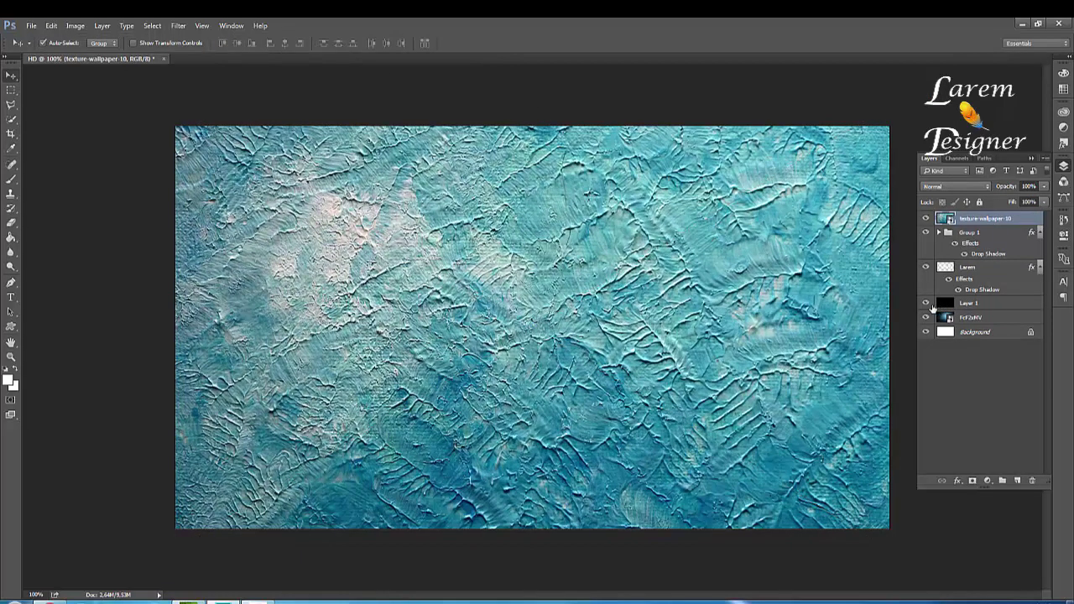
# - Delete the black Layer 1 and toggle the texture layer's visibility to check the text underneath
pyautogui.click(969, 305)
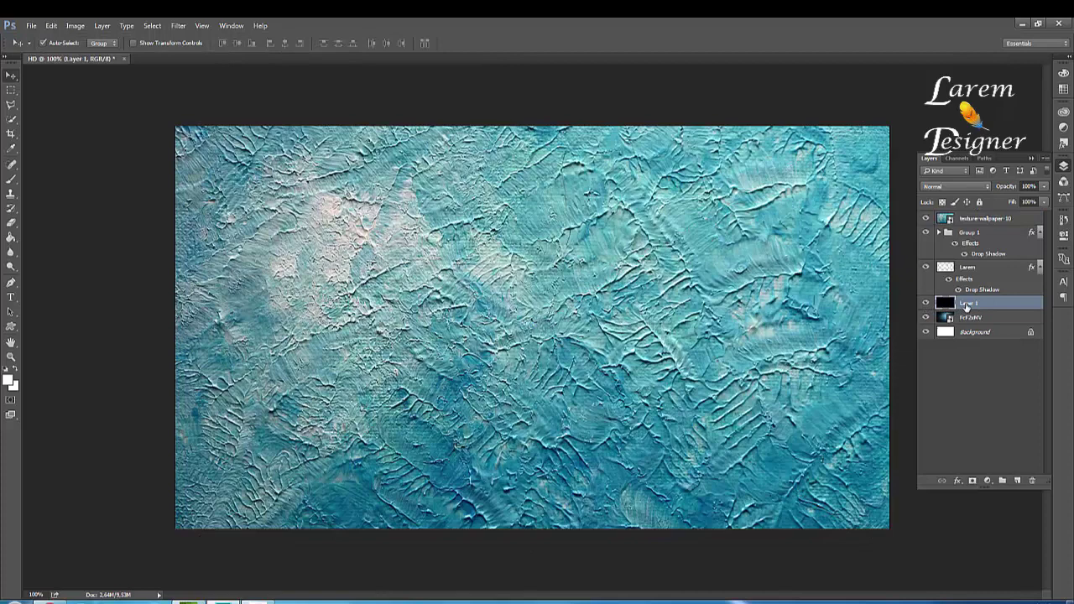
pyautogui.moveTo(967, 306); pyautogui.dragTo(1032, 481)
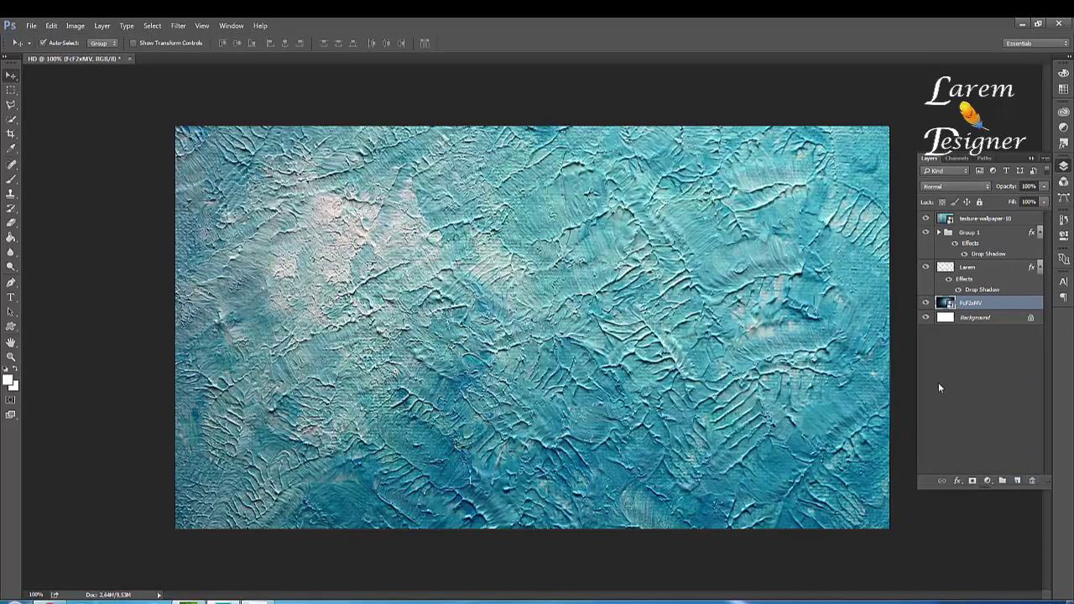
pyautogui.click(927, 220)
pyautogui.click(927, 220)
# - Show texture-wallpaper-10 again and set its blend mode to Multiply
pyautogui.click(927, 220)
pyautogui.click(970, 221)
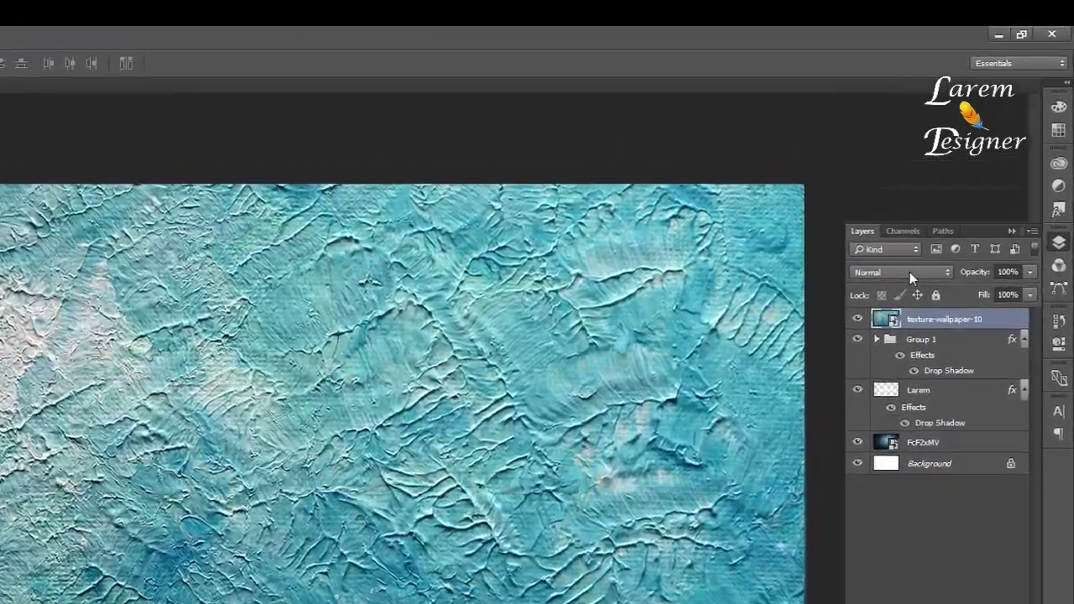
pyautogui.click(961, 187)
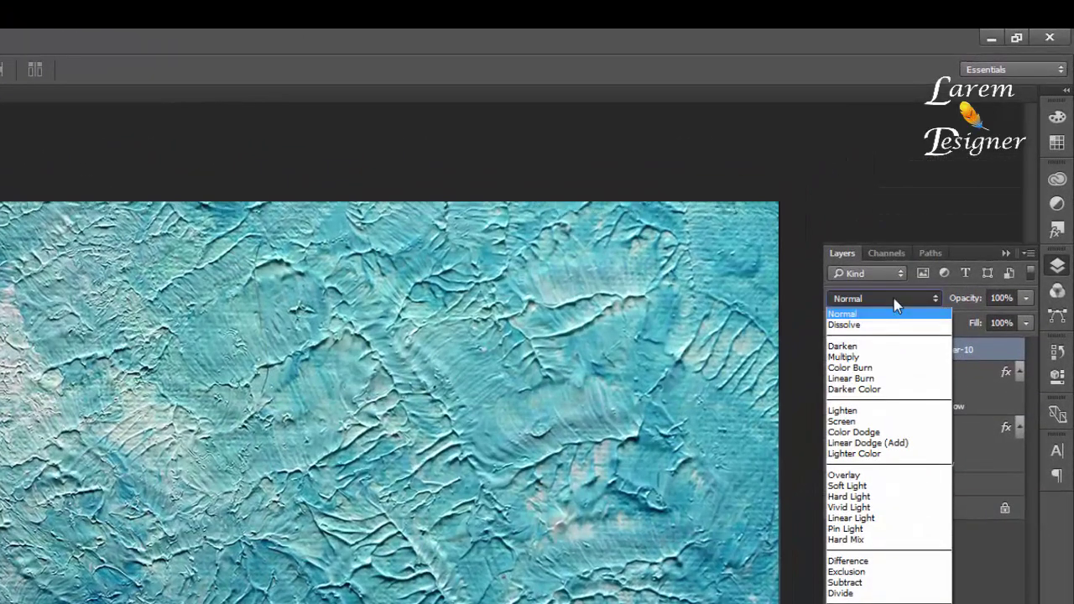
pyautogui.click(847, 356)
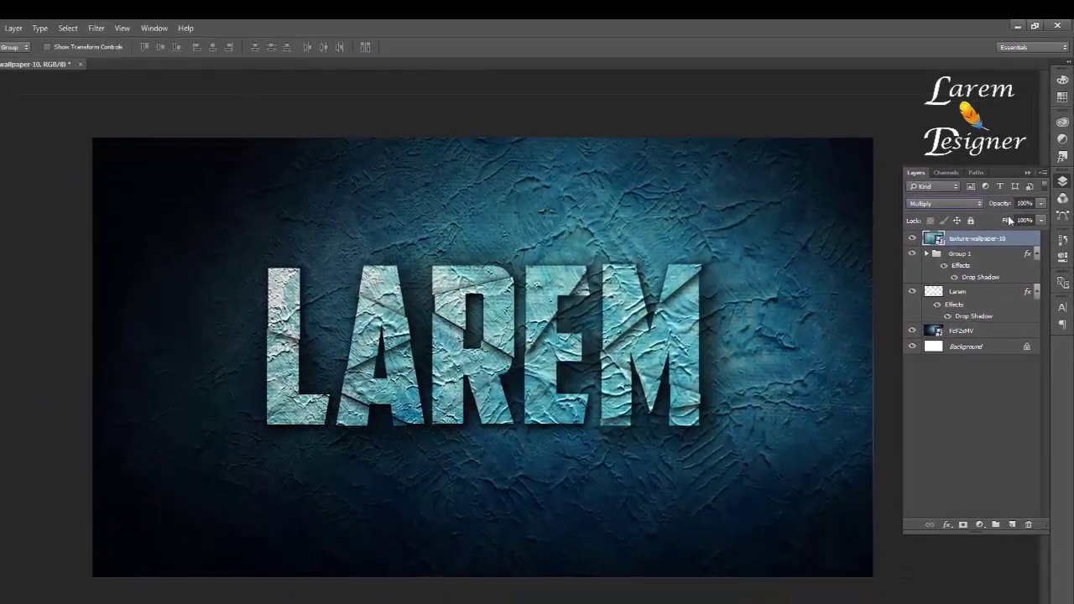
# - Set the texture layer's opacity to 50%, then select the FcF2xMV background layer
pyautogui.moveTo(1001, 203); pyautogui.dragTo(996, 208)
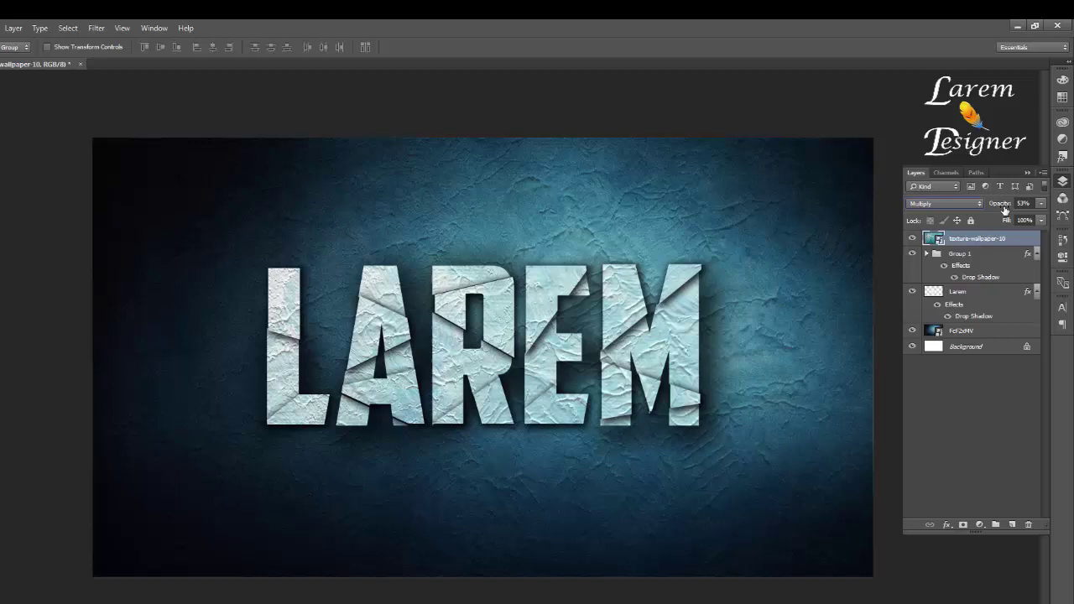
pyautogui.click(1022, 204)
pyautogui.write('50')
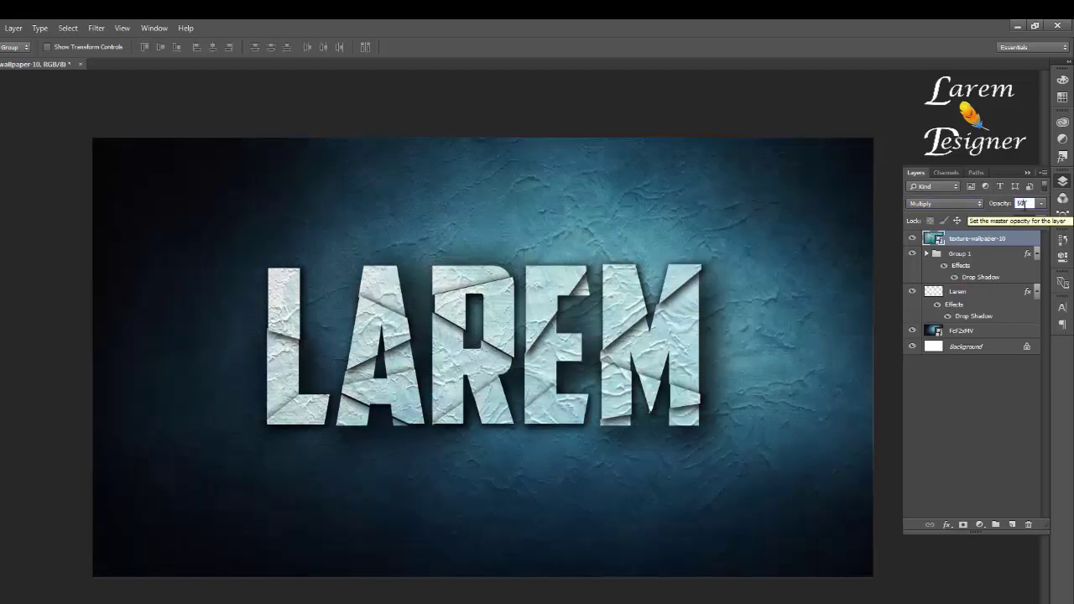
pyautogui.click(966, 333)
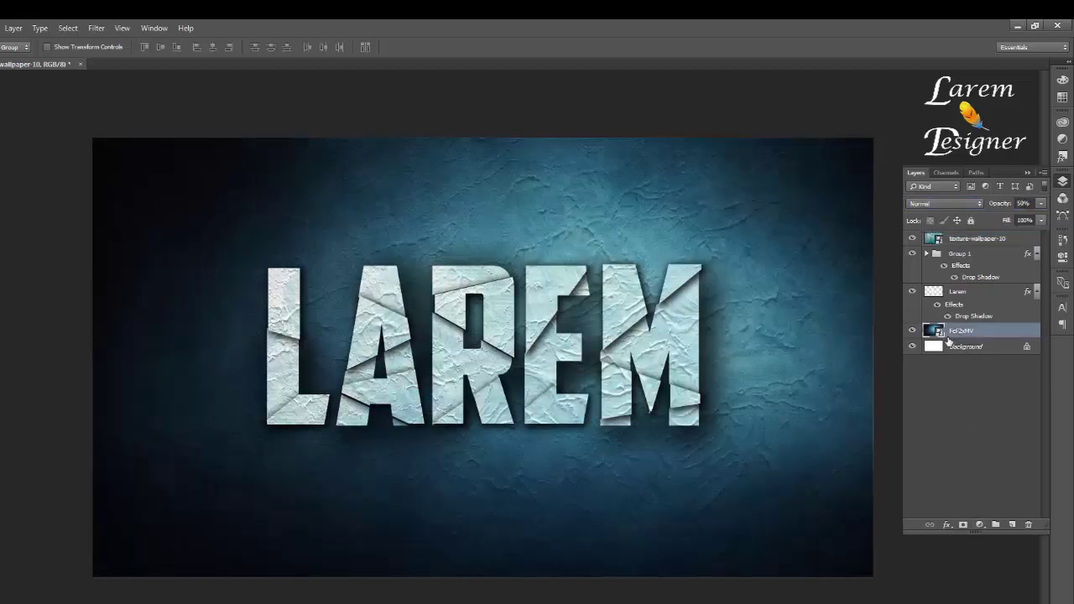
# - Add a Brightness/Contrast adjustment layer with brightness -5 and contrast 41
pyautogui.click(979, 524)
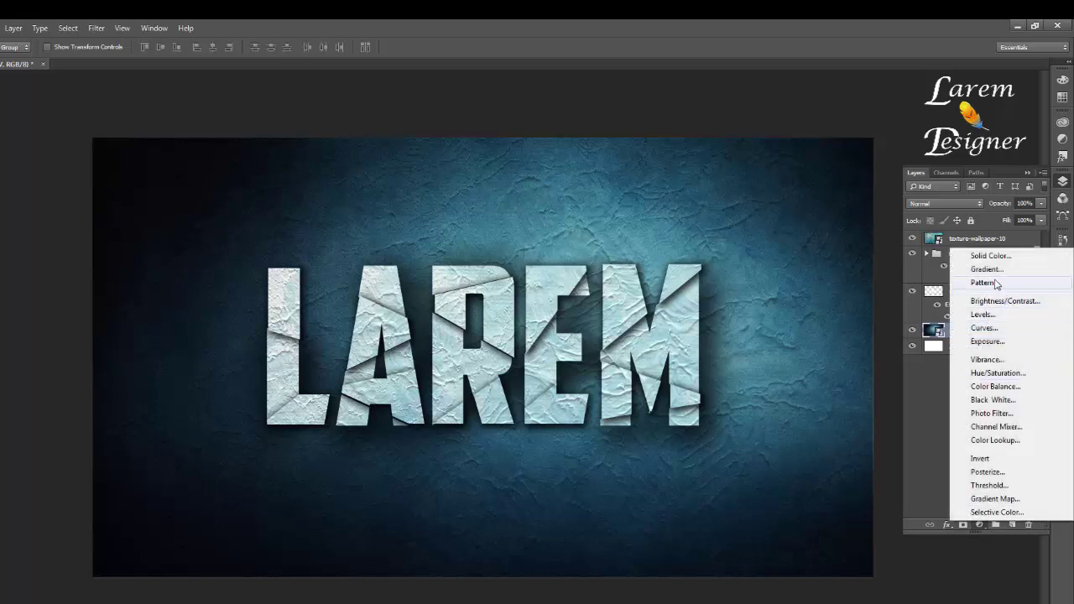
pyautogui.click(995, 302)
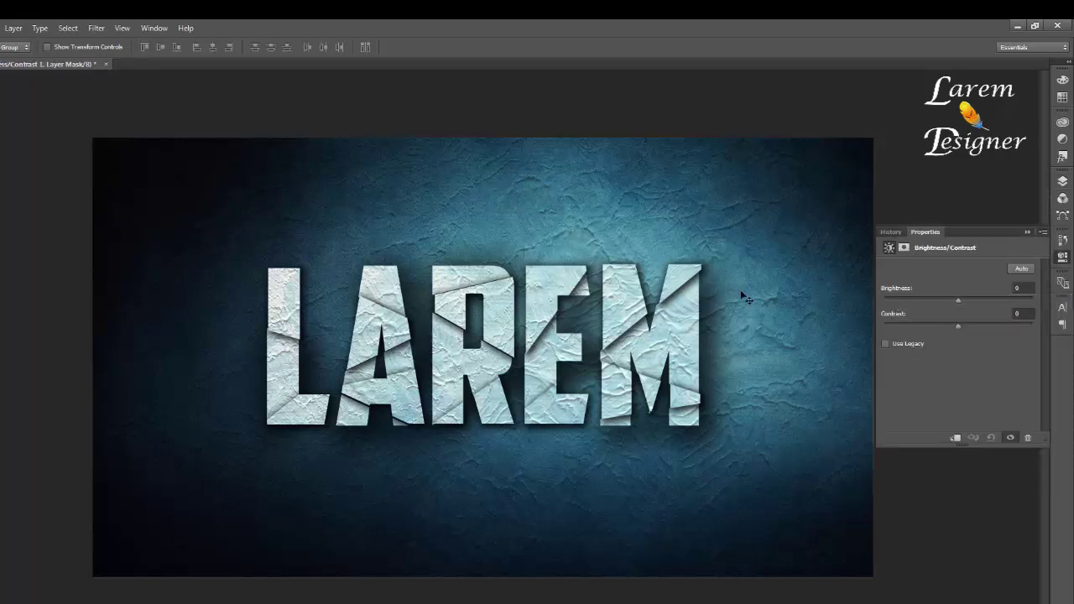
pyautogui.moveTo(957, 300); pyautogui.dragTo(988, 325)
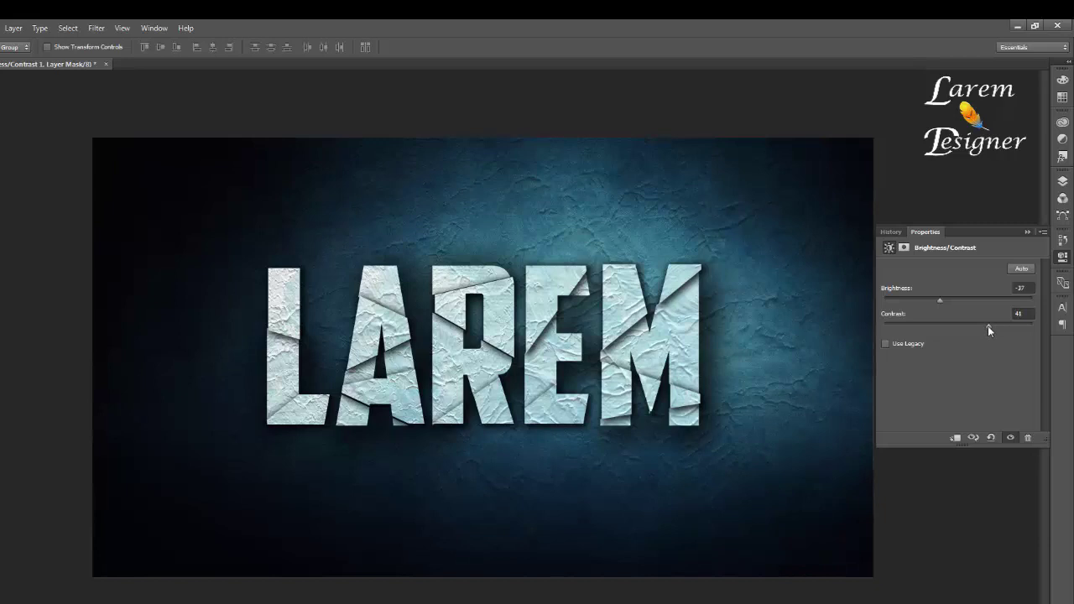
pyautogui.moveTo(939, 299); pyautogui.dragTo(968, 301)
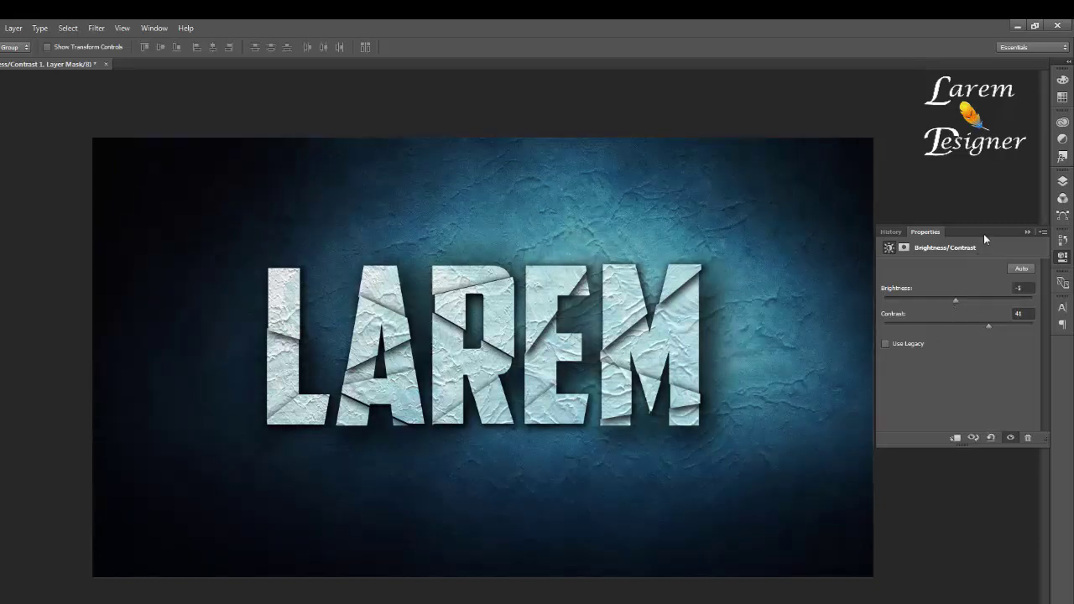
pyautogui.click(1027, 231)
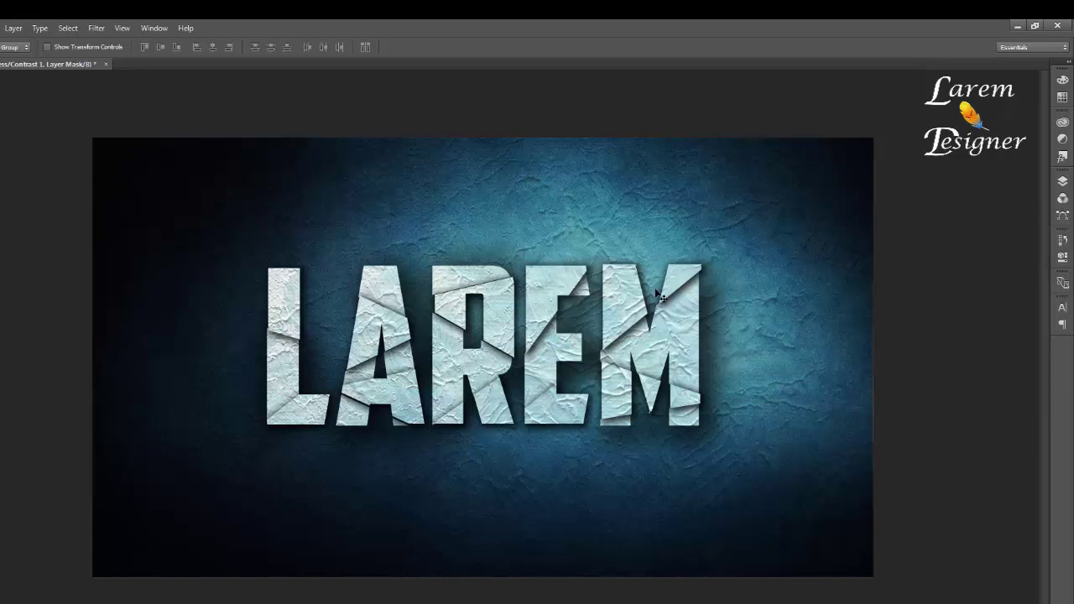